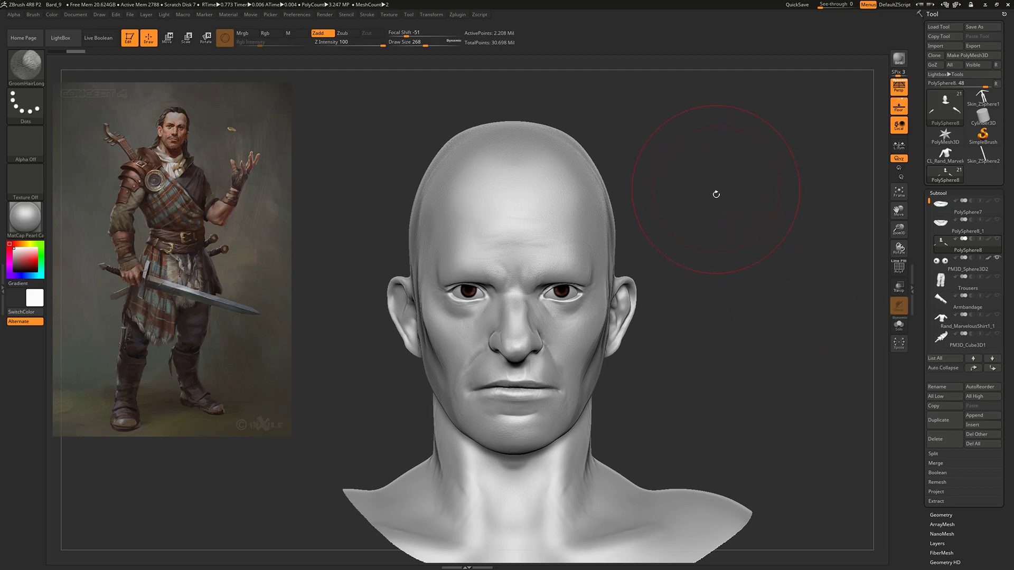
Mask a round test patch on the side of the head above the ear.
drag(717, 198, 769, 233)
drag(771, 296, 749, 266)
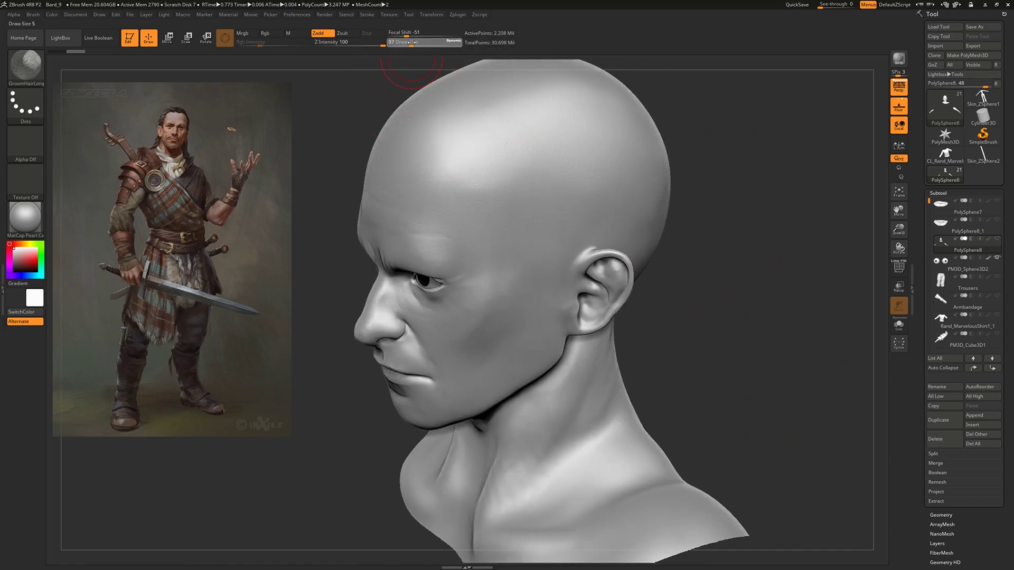
ctrl+drag(549, 182, 574, 185)
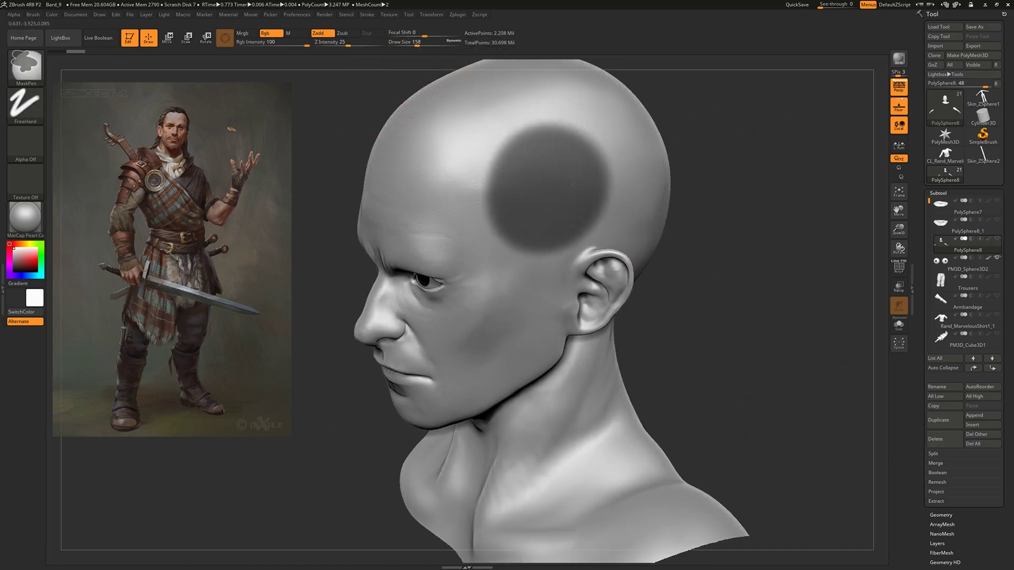
Generate FiberMesh fibers from the masked patch and accept them as a subtool, declining Fast Preview mode.
scroll(924, 537, down, 1)
click(942, 538)
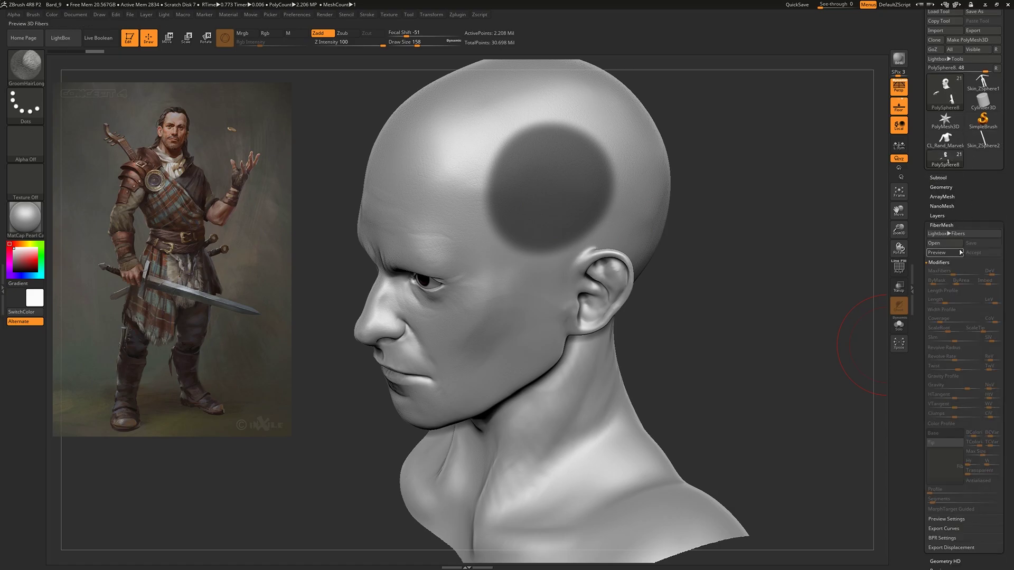
drag(742, 255, 774, 243)
alt+drag(745, 167, 648, 236)
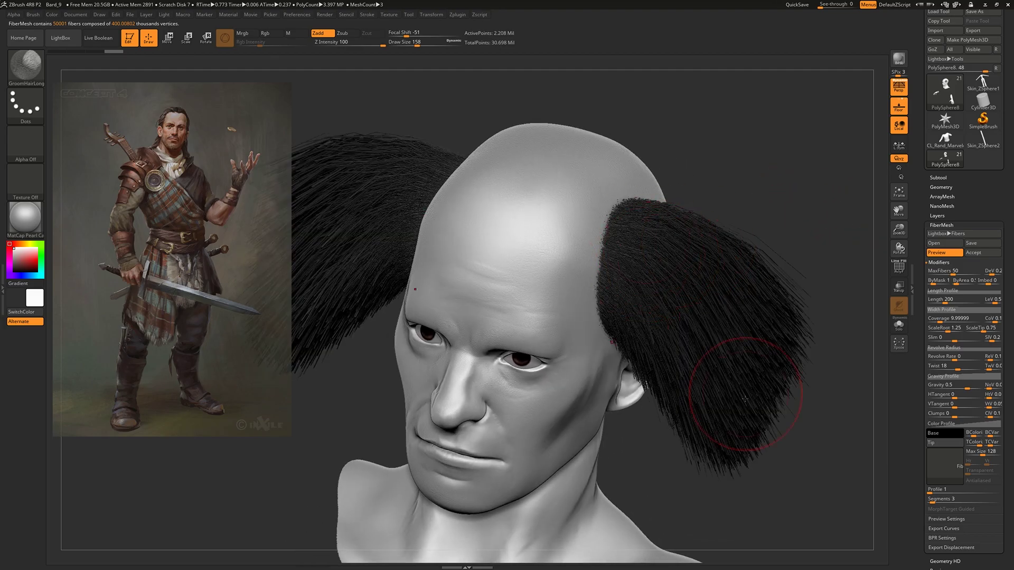
drag(779, 187, 633, 153)
drag(824, 169, 779, 185)
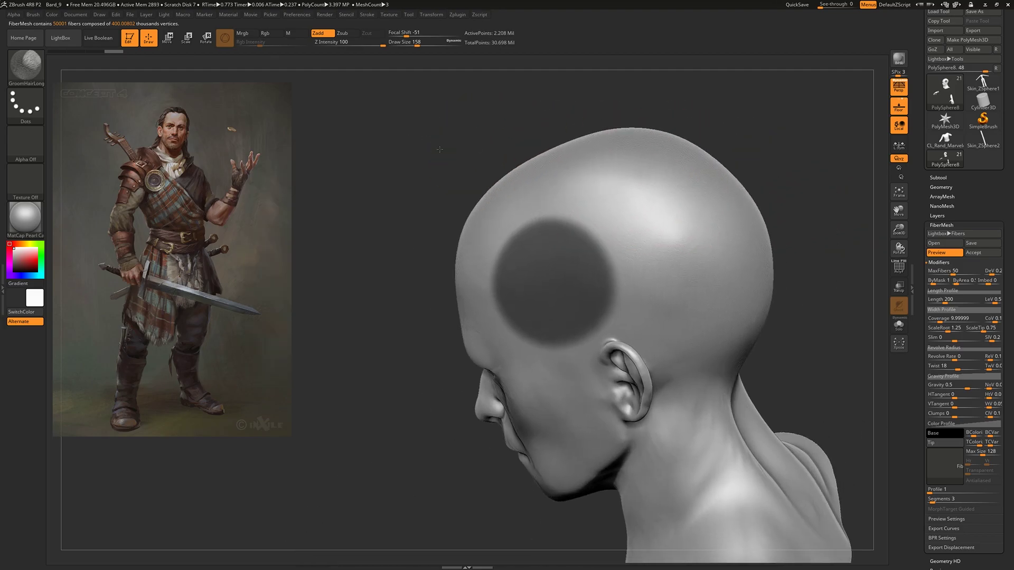
click(974, 253)
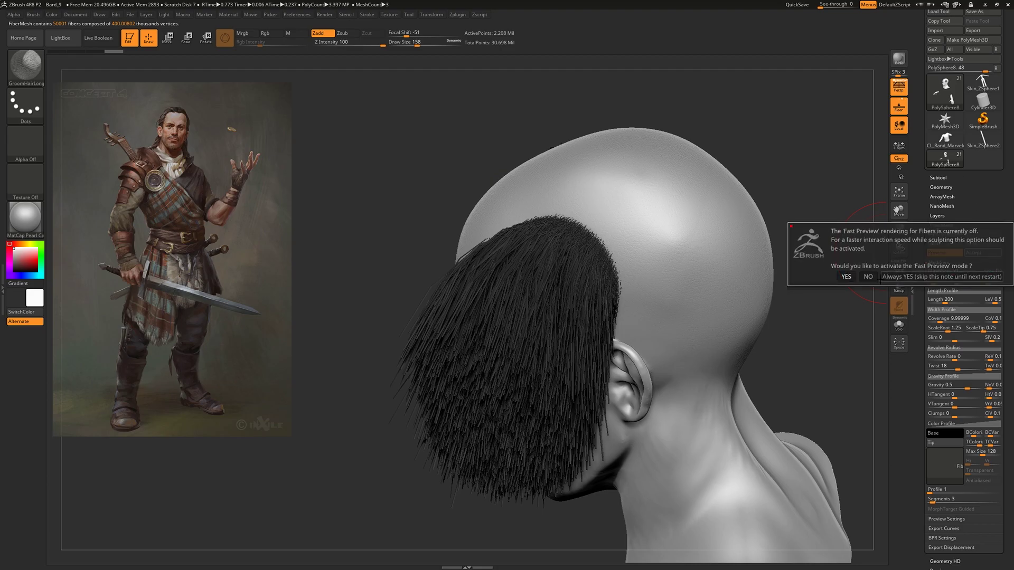
click(871, 277)
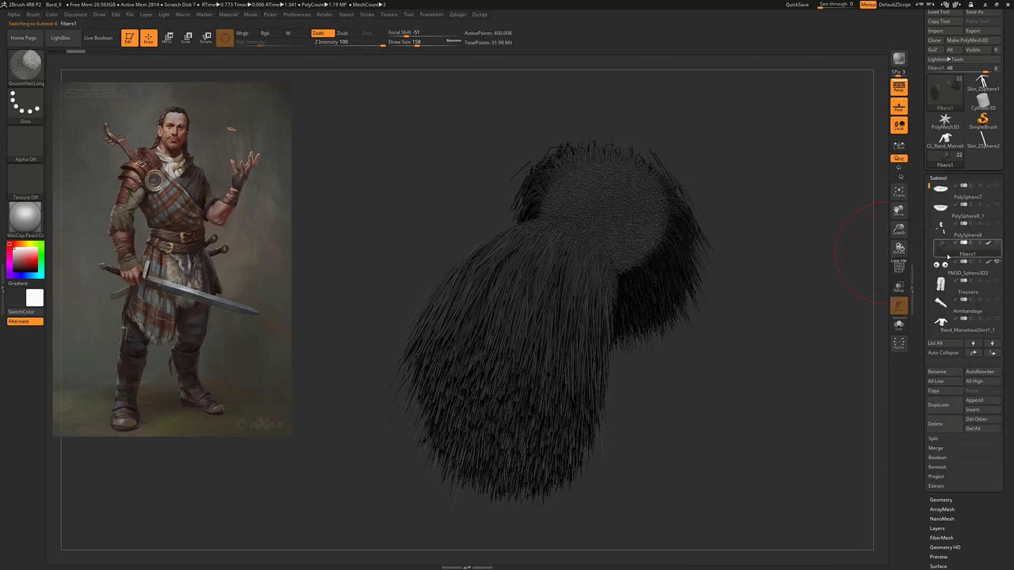
Delete the test fibers subtool Fibers1 and accept that the deletion is not undoable.
drag(685, 260, 865, 263)
click(945, 424)
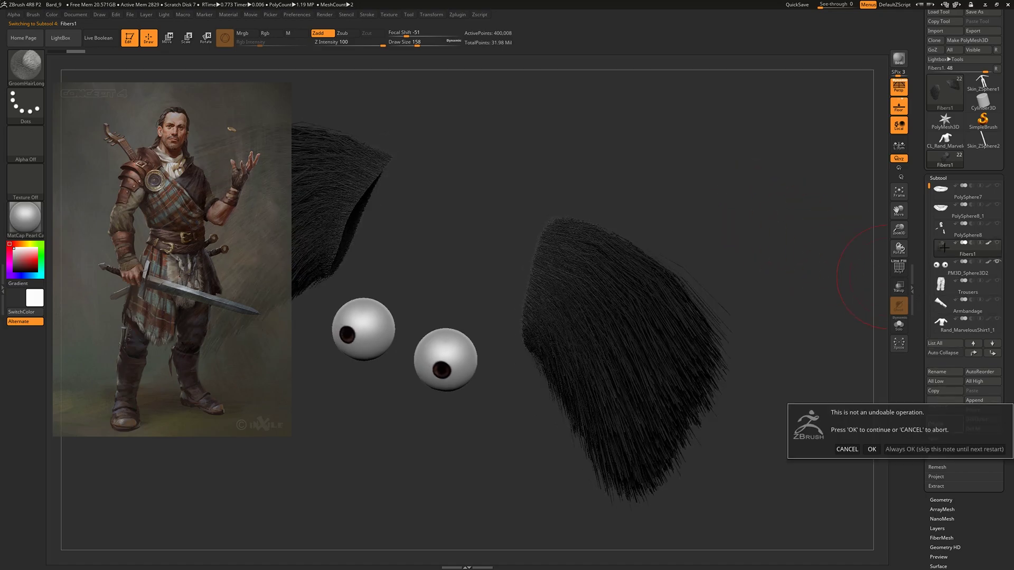
click(871, 450)
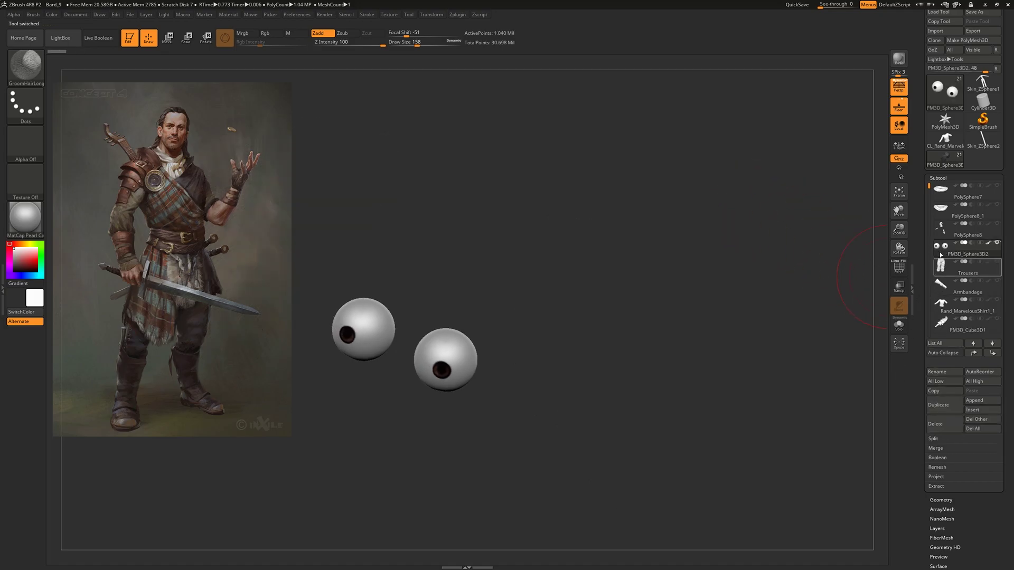
Make the head subtool PolySphere8 active again.
click(945, 229)
drag(757, 350, 738, 315)
ctrl+right_drag(737, 315, 676, 319)
mouse_move(675, 318)
mouse_down()
mouse_move(497, 323)
mouse_move(687, 329)
mouse_up()
ctrl+right_drag(686, 329, 711, 309)
drag(711, 310, 645, 299)
alt+drag(765, 213, 810, 146)
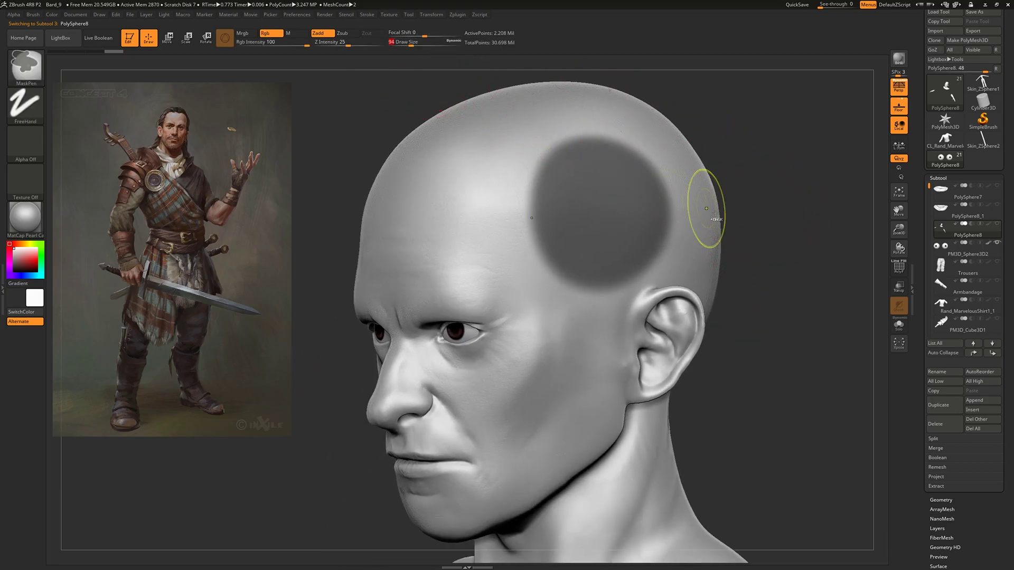
Clear the test mask from the sides of the head.
ctrl+right_drag(719, 216, 715, 225)
drag(716, 224, 559, 234)
ctrl+drag(679, 194, 686, 259)
ctrl+right_drag(693, 255, 740, 190)
drag(734, 220, 776, 262)
ctrl+right_drag(776, 262, 653, 287)
alt+drag(714, 281, 275, 282)
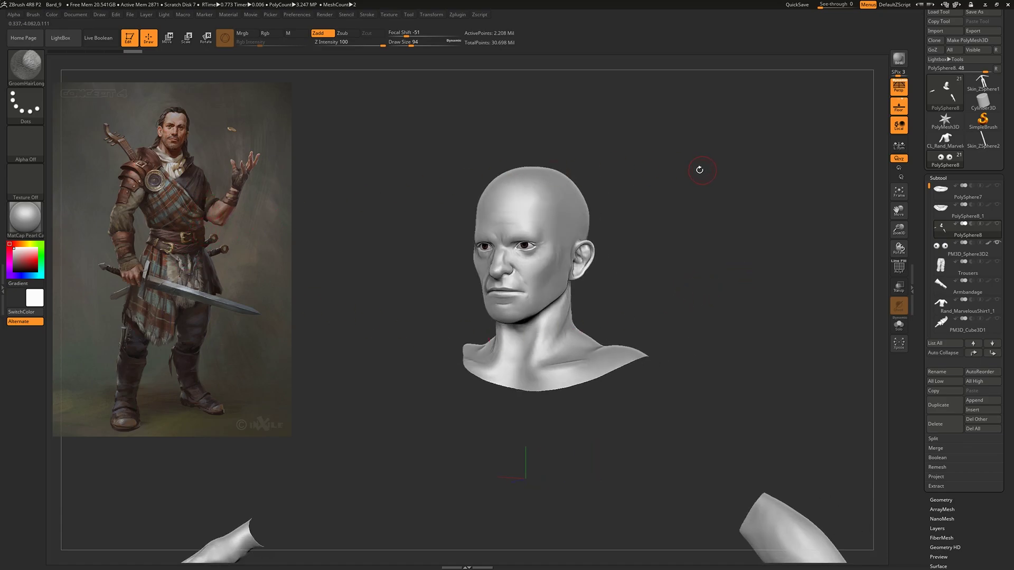
Mask a band along the hairline, from the top of the forehead back and down towards the ear.
drag(695, 170, 664, 217)
ctrl+right_drag(665, 217, 711, 190)
mouse_move(711, 190)
mouse_down()
mouse_move(753, 263)
mouse_move(782, 264)
mouse_up()
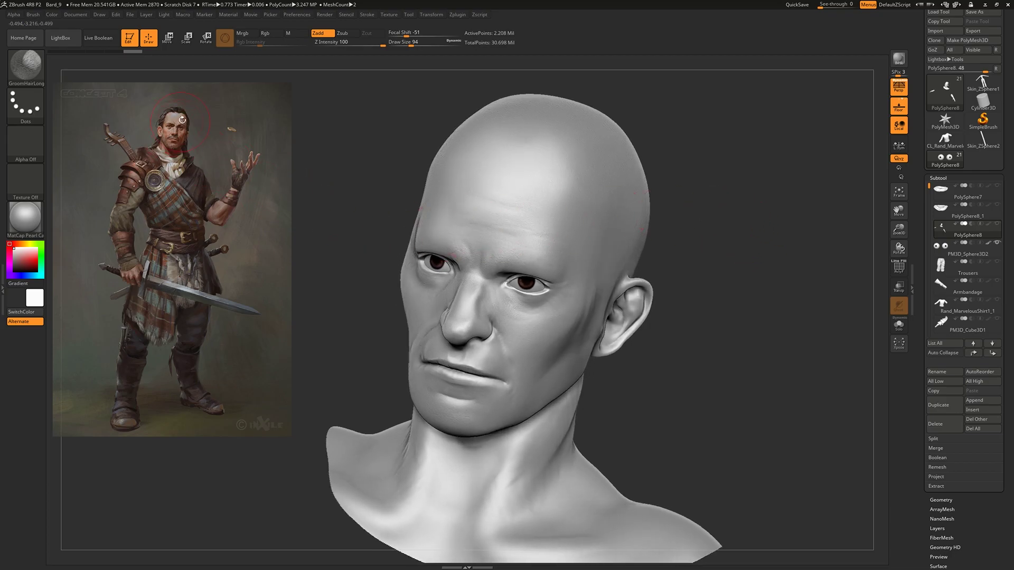
drag(717, 157, 587, 202)
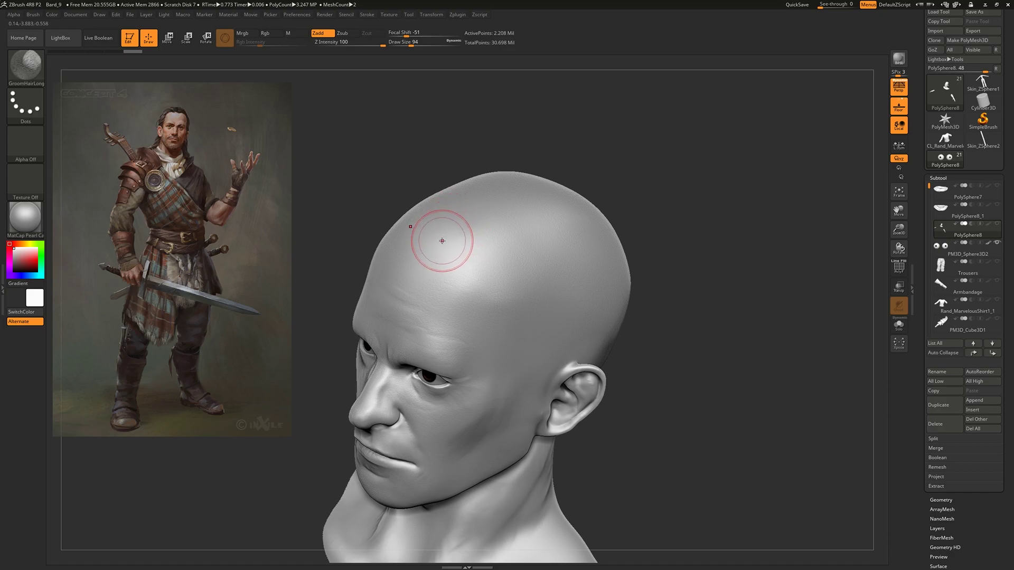
key(ctrl)
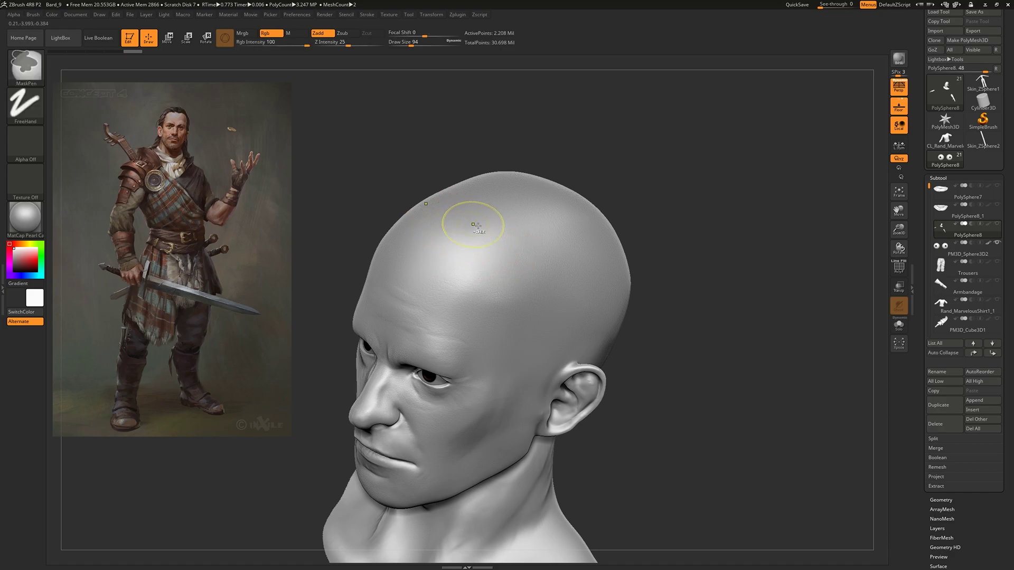
mouse_move(640, 227)
mouse_down()
mouse_move(642, 192)
mouse_move(639, 231)
mouse_up()
key(ctrl)
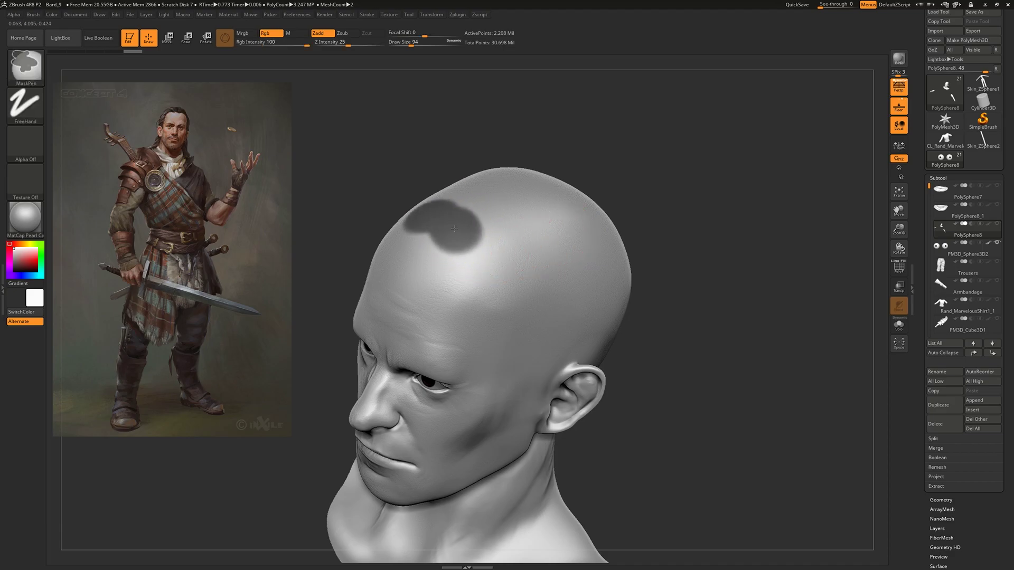
mouse_move(448, 232)
ctrl+mouse_down()
mouse_move(437, 232)
mouse_move(522, 247)
mouse_move(559, 269)
mouse_move(584, 311)
ctrl+mouse_up()
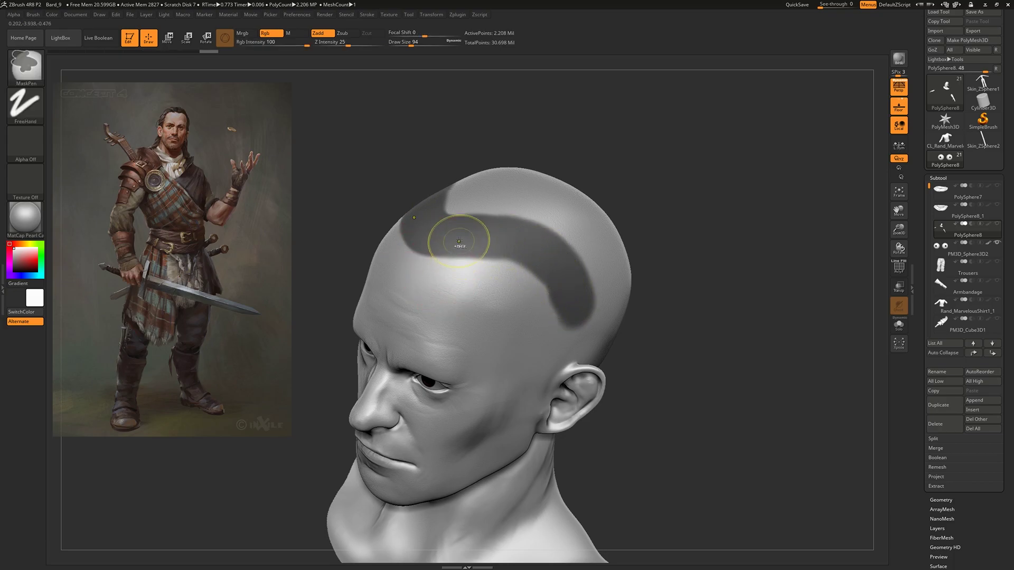
mouse_move(462, 234)
ctrl+mouse_down()
mouse_move(485, 195)
mouse_move(533, 182)
mouse_move(614, 252)
ctrl+mouse_up()
Extend the mask over the crown, sides and back of the scalp, filling the remaining gap at the back.
drag(755, 258, 692, 193)
mouse_move(496, 210)
ctrl+mouse_down()
mouse_move(530, 227)
mouse_move(575, 290)
mouse_move(652, 254)
mouse_move(580, 161)
ctrl+mouse_up()
mouse_move(649, 141)
mouse_down()
mouse_move(578, 158)
mouse_move(626, 108)
mouse_move(668, 169)
mouse_move(690, 230)
mouse_up()
mouse_move(855, 221)
mouse_down()
mouse_move(833, 160)
mouse_move(781, 126)
mouse_up()
drag(738, 193, 818, 196)
mouse_move(592, 237)
ctrl+mouse_down()
mouse_move(515, 232)
mouse_move(660, 264)
mouse_move(650, 158)
mouse_move(726, 212)
mouse_move(578, 251)
mouse_move(660, 277)
mouse_move(710, 276)
ctrl+mouse_up()
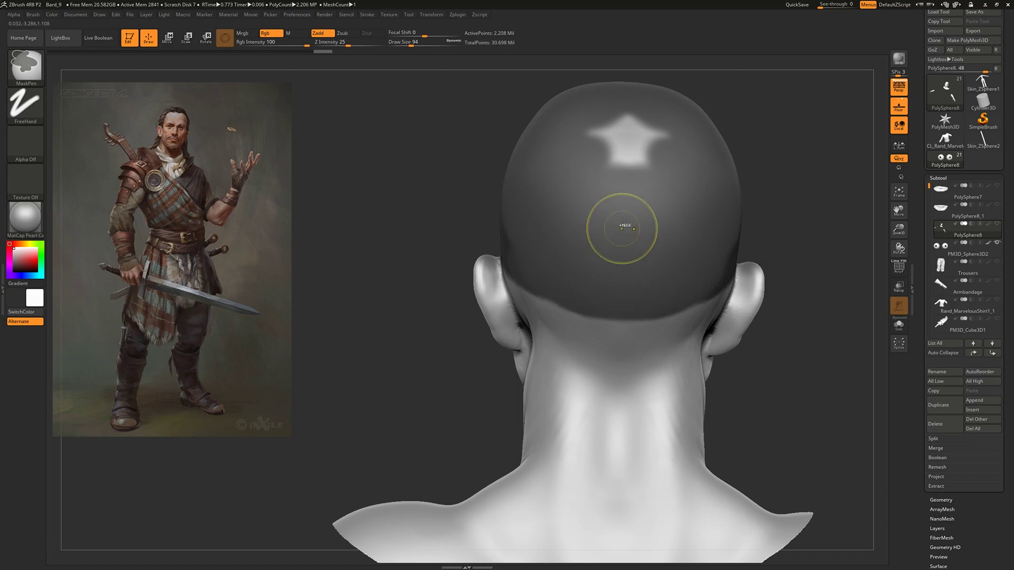
ctrl+drag(626, 215, 628, 134)
Generate a FiberMesh preview on the head from the scalp mask.
drag(740, 109, 828, 139)
mouse_move(754, 163)
ctrl+right_down()
mouse_move(604, 163)
mouse_move(459, 224)
mouse_move(668, 209)
mouse_move(738, 235)
ctrl+right_up()
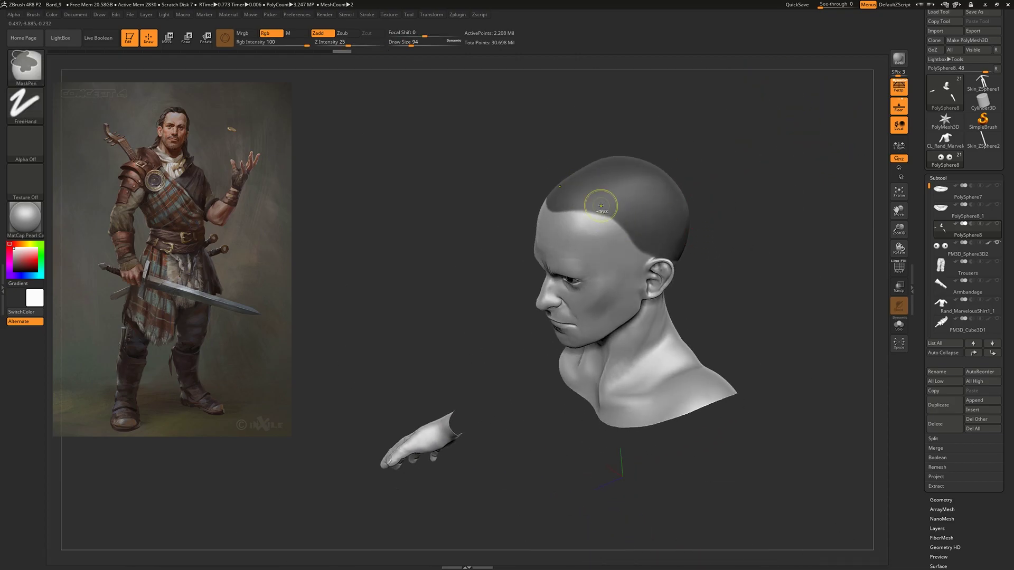
drag(712, 213, 647, 235)
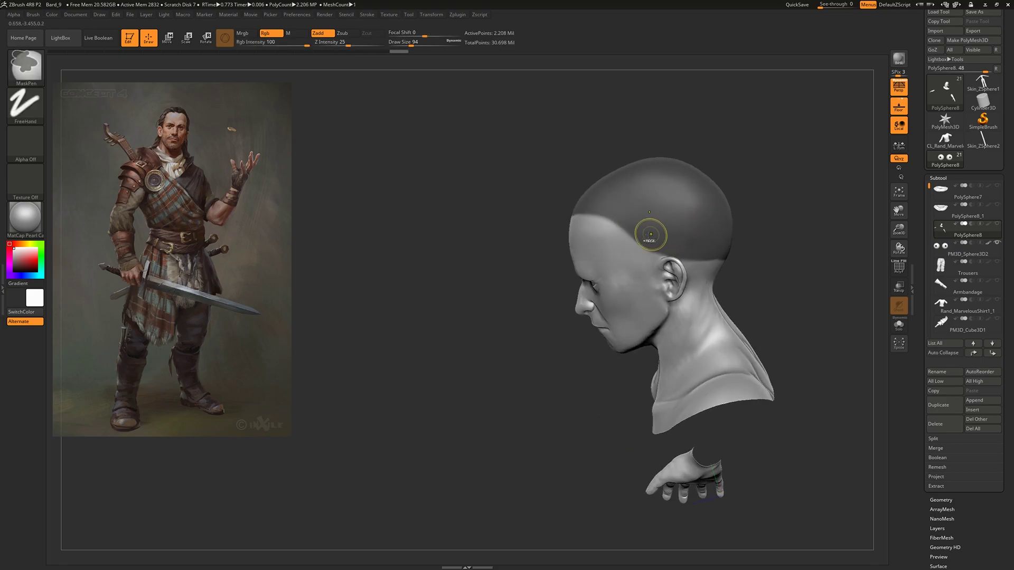
mouse_move(756, 183)
mouse_down()
mouse_move(829, 264)
mouse_move(721, 333)
mouse_move(596, 320)
mouse_move(736, 304)
mouse_up()
scroll(949, 459, down, 3)
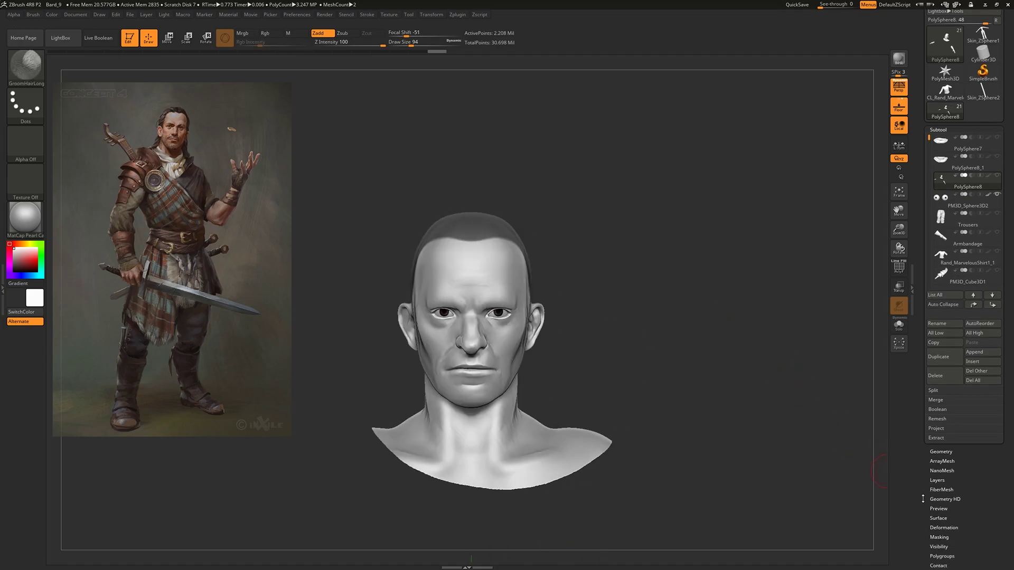
click(952, 457)
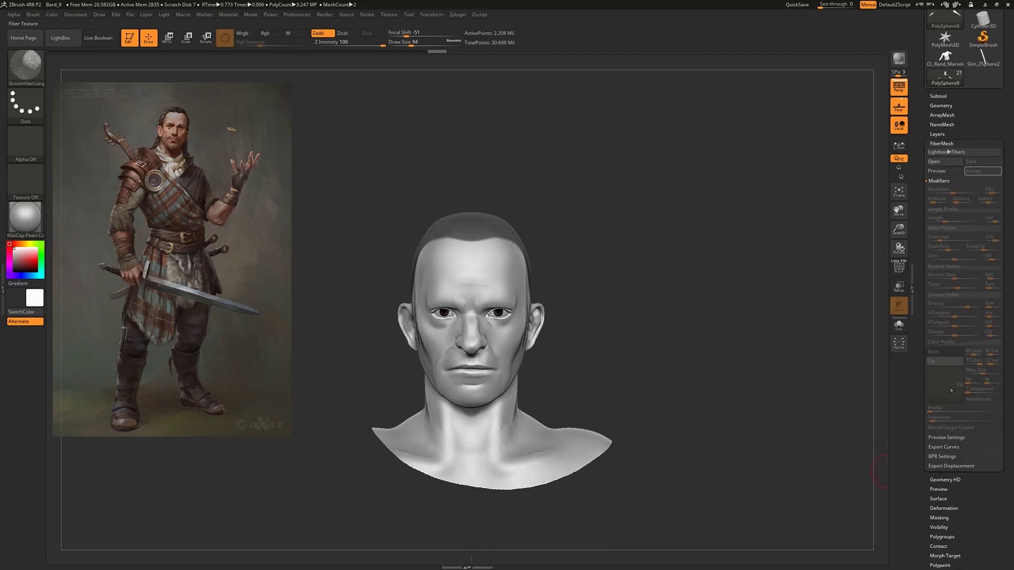
click(957, 172)
mouse_move(740, 321)
mouse_down()
mouse_move(729, 292)
mouse_move(746, 283)
mouse_move(725, 318)
mouse_move(770, 286)
mouse_move(732, 316)
mouse_up()
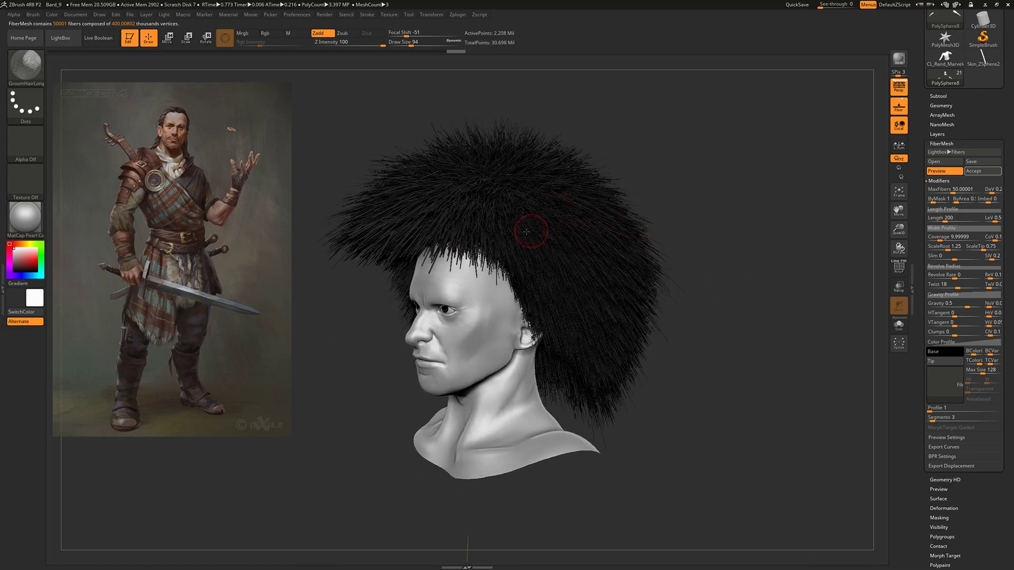
Lower the FiberMesh MaxFibers value to about 1.11 to thin out the hair.
drag(711, 243, 758, 273)
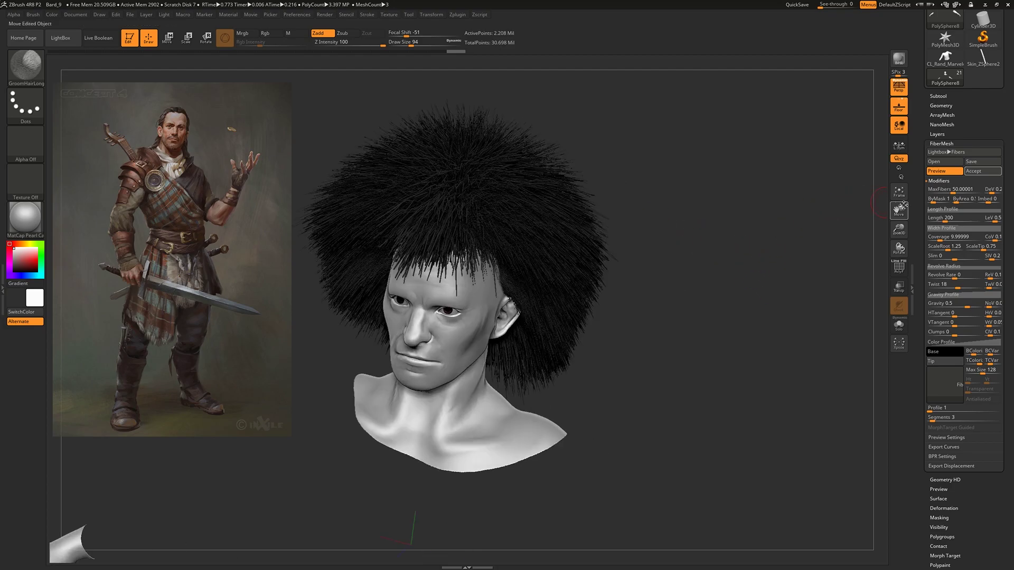
ctrl+right_drag(551, 255, 555, 287)
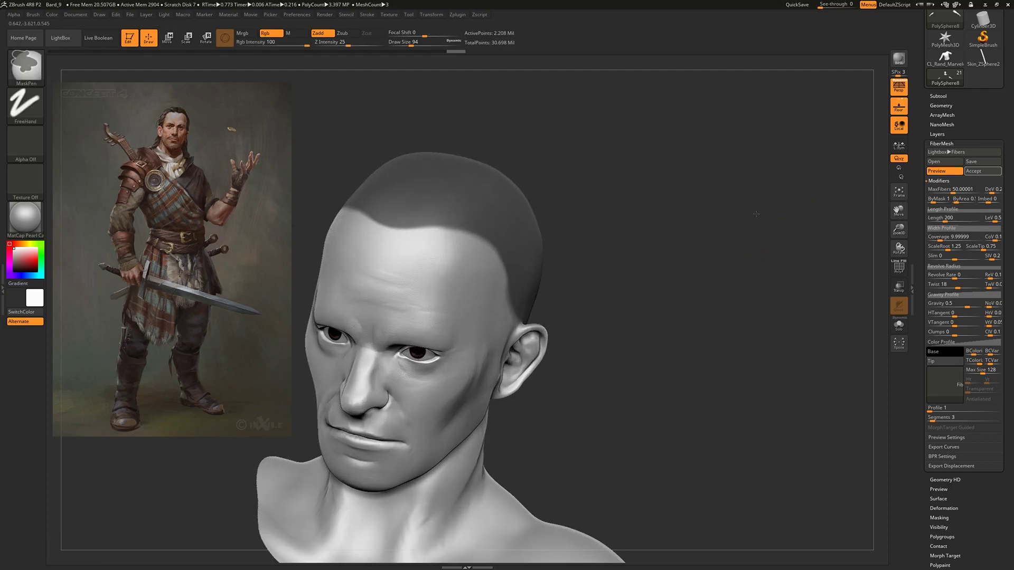
drag(824, 247, 807, 235)
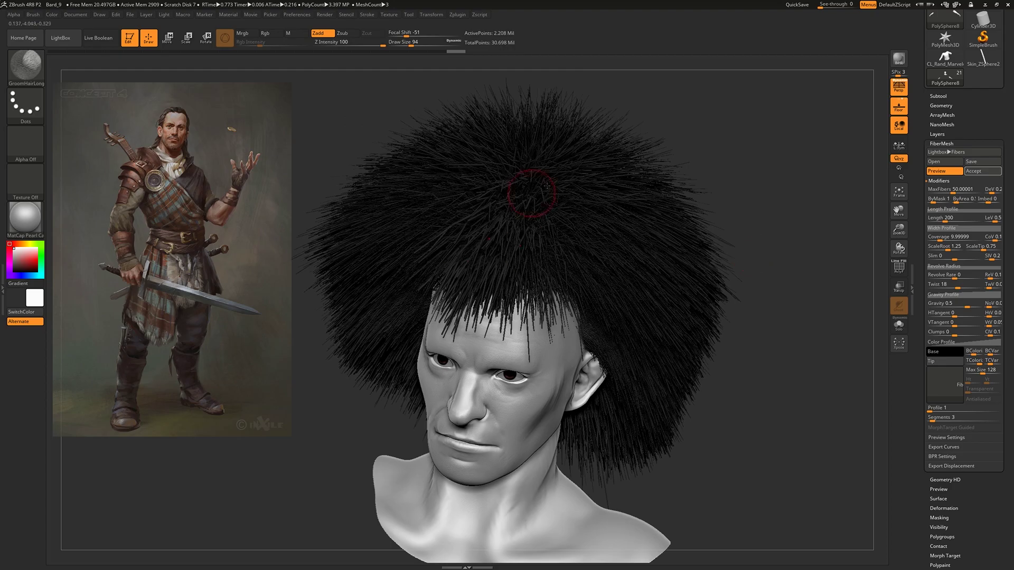
drag(690, 121, 679, 190)
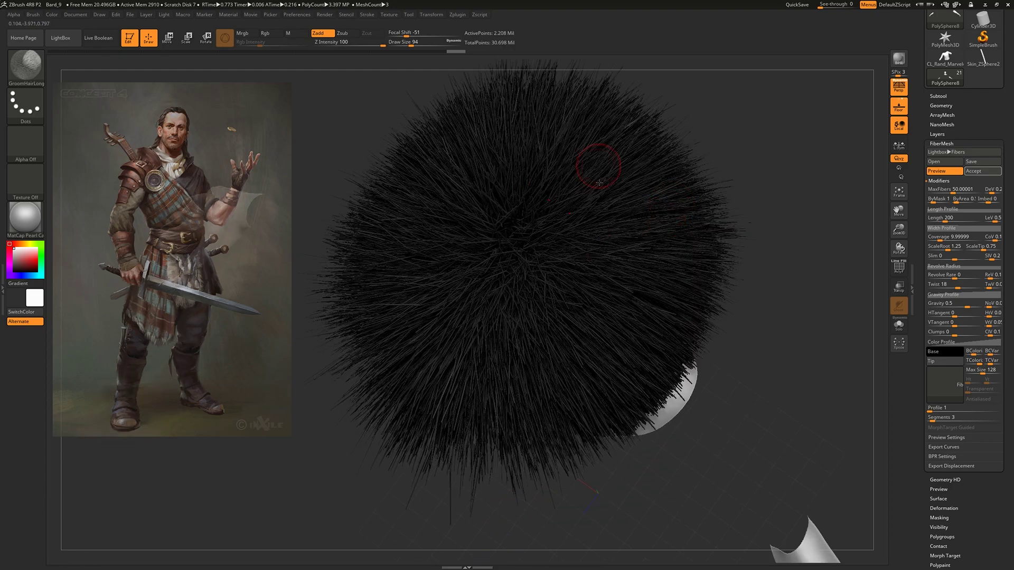
drag(741, 165, 805, 140)
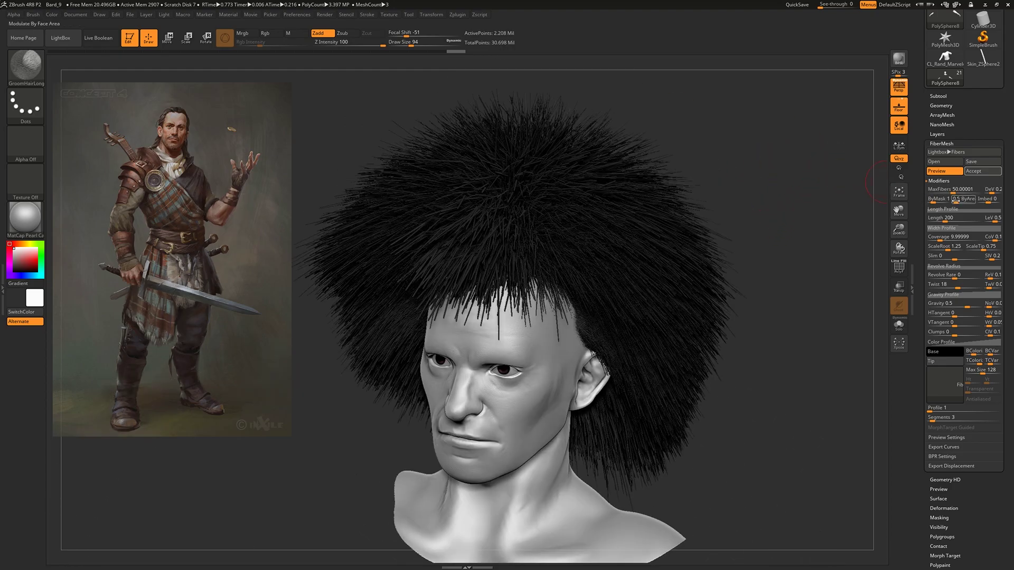
drag(950, 193, 939, 192)
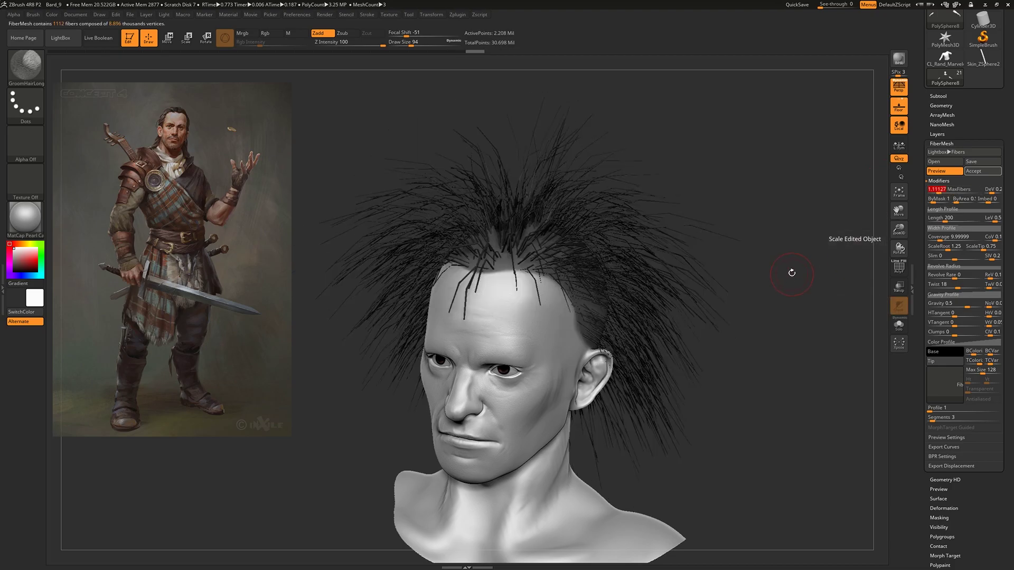
drag(790, 272, 774, 278)
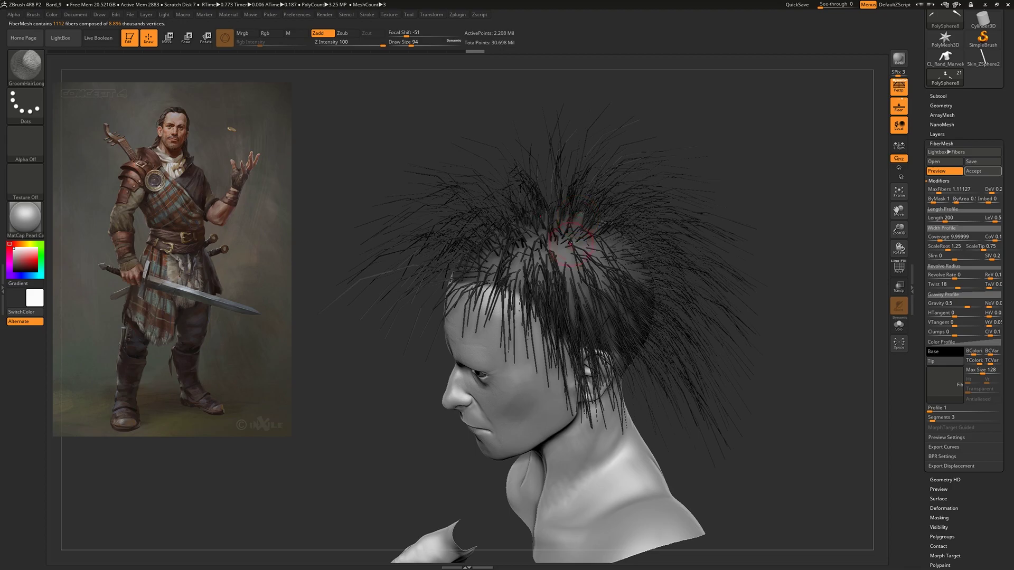
Raise the fiber Coverage to 5000 so the hairs turn into wide strips.
drag(771, 175, 798, 158)
drag(775, 197, 813, 194)
drag(787, 227, 745, 227)
ctrl+right_drag(623, 232, 715, 249)
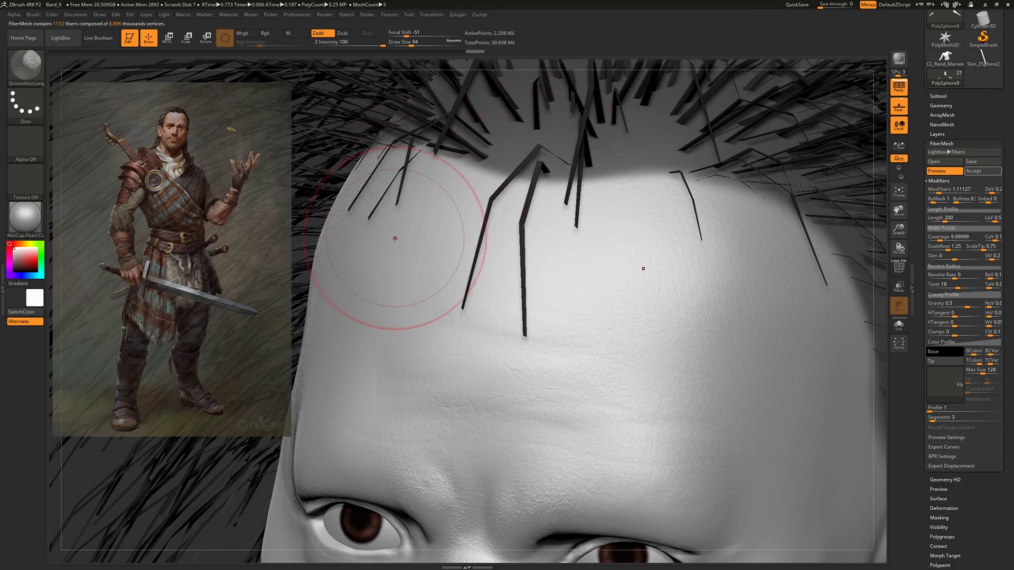
ctrl+right_drag(622, 206, 543, 183)
alt+drag(816, 135, 803, 179)
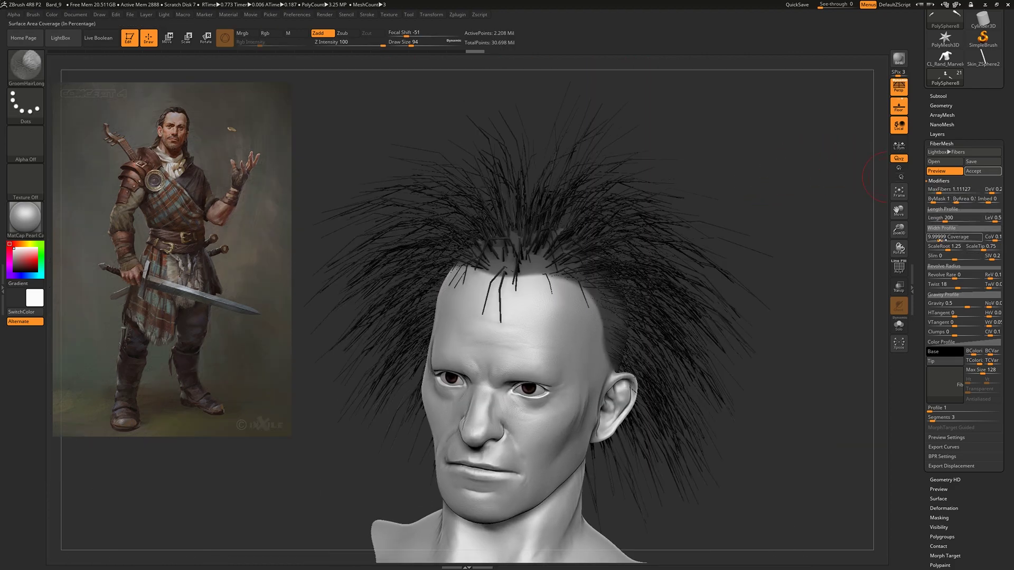
drag(938, 240, 983, 239)
Shorten the wide fiber strips by setting their Length to about 137.
drag(837, 260, 820, 274)
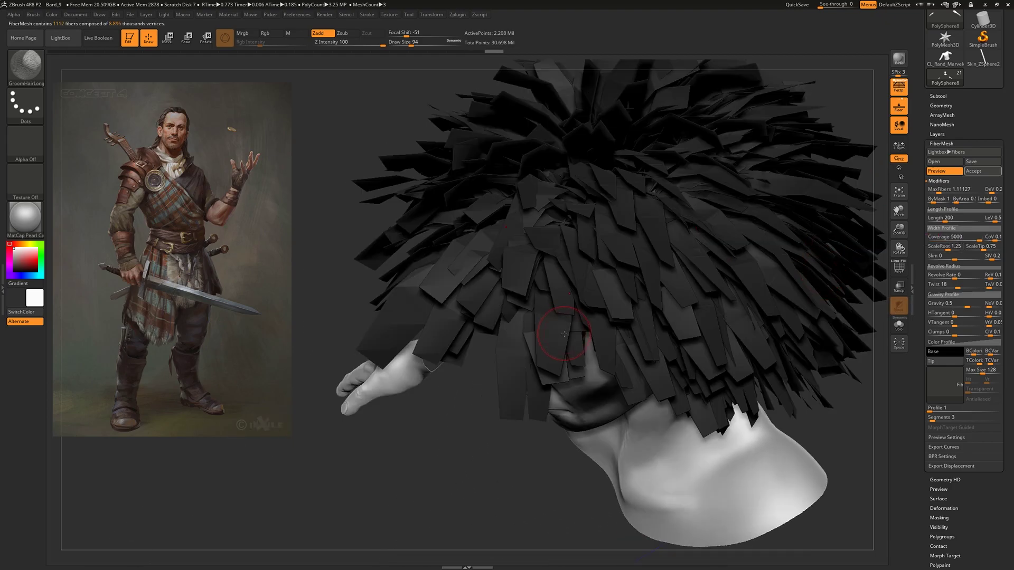
ctrl+right_drag(522, 373, 483, 385)
ctrl+right_drag(573, 321, 523, 431)
drag(523, 432, 727, 215)
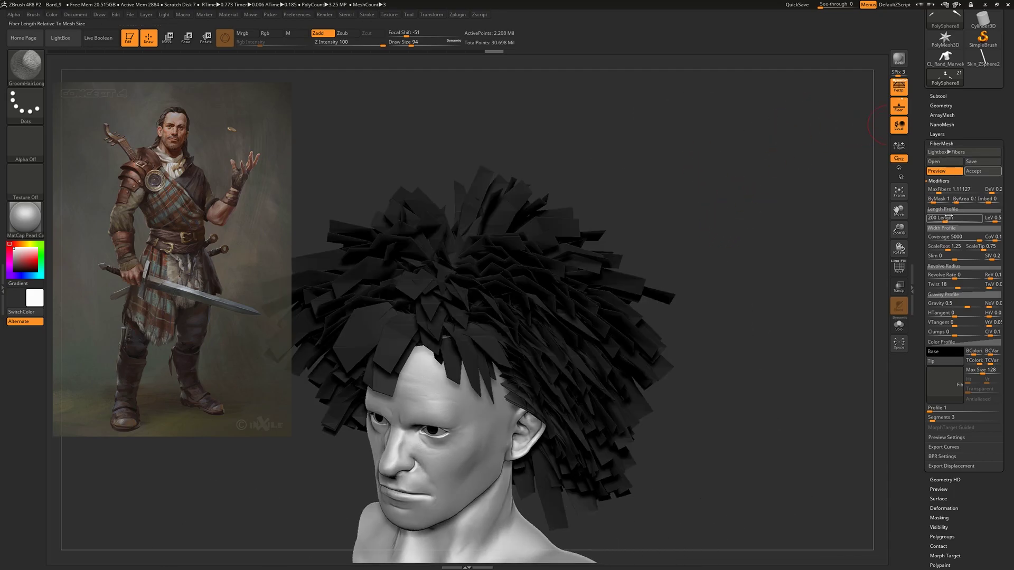
drag(948, 217, 945, 226)
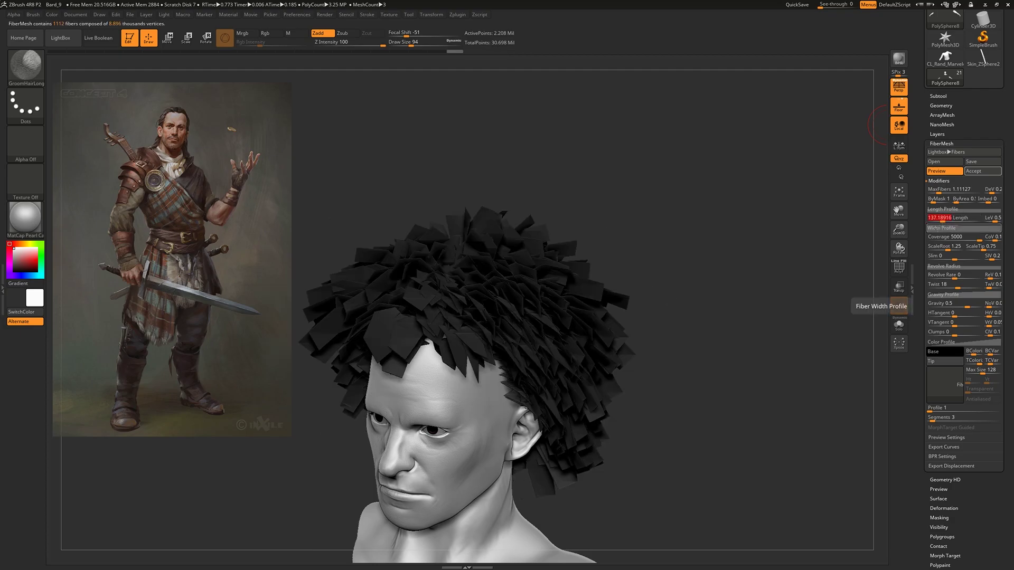
drag(749, 292, 800, 252)
ctrl+right_drag(654, 308, 658, 295)
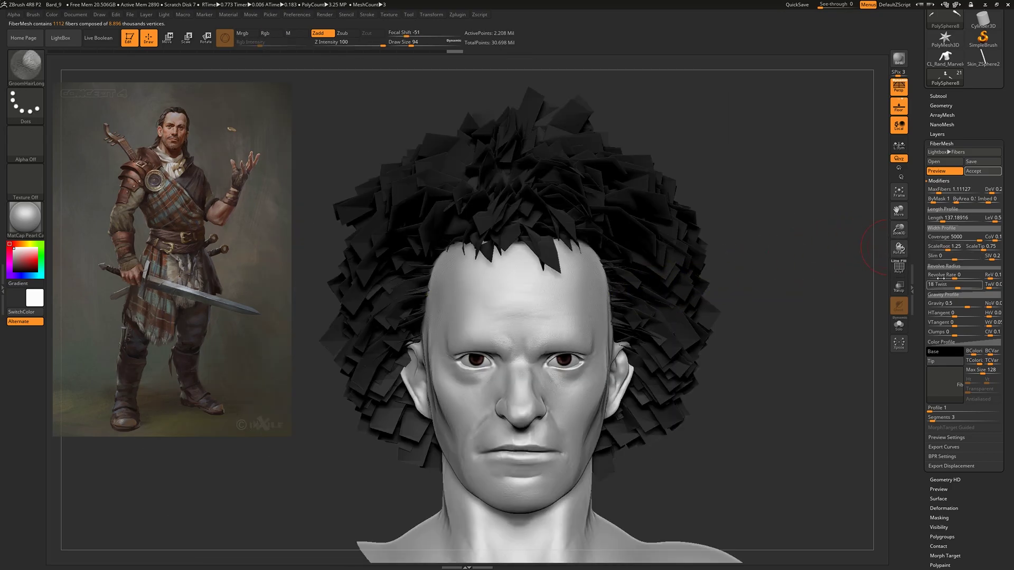
Set the fibers' Gravity to about 0.47 so the hair strips droop moderately over the head.
drag(816, 293, 872, 279)
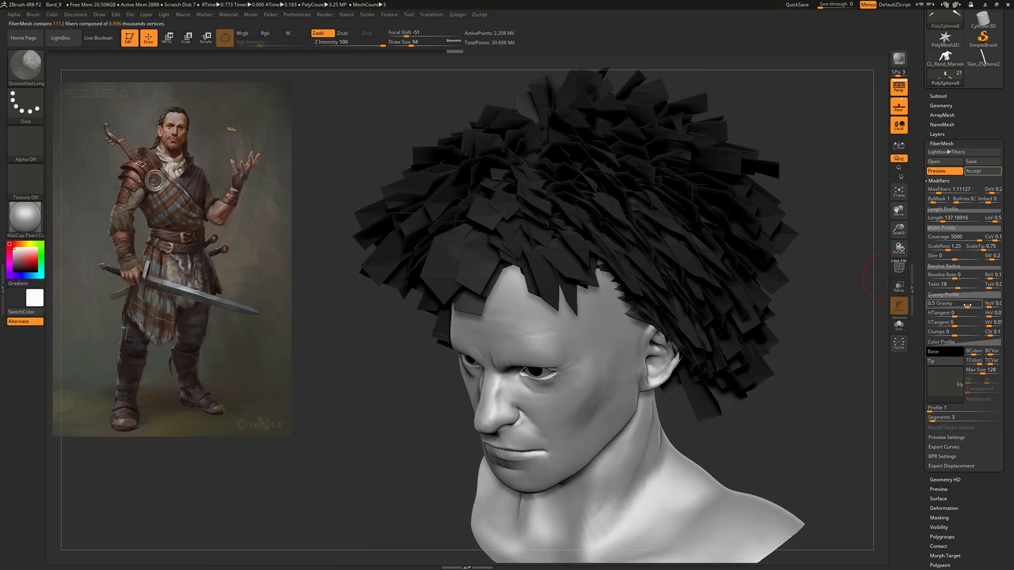
drag(821, 338, 783, 302)
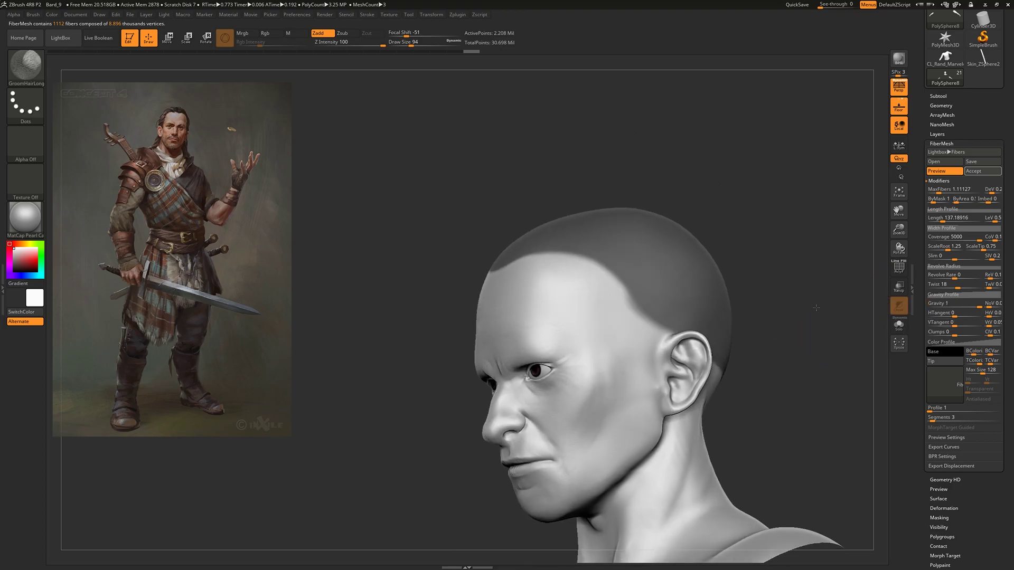
drag(978, 306, 967, 305)
ctrl+right_drag(813, 254, 760, 165)
right_drag(761, 165, 800, 155)
alt+drag(799, 155, 645, 219)
drag(682, 395, 696, 363)
right_drag(697, 284, 807, 181)
alt+drag(808, 180, 885, 153)
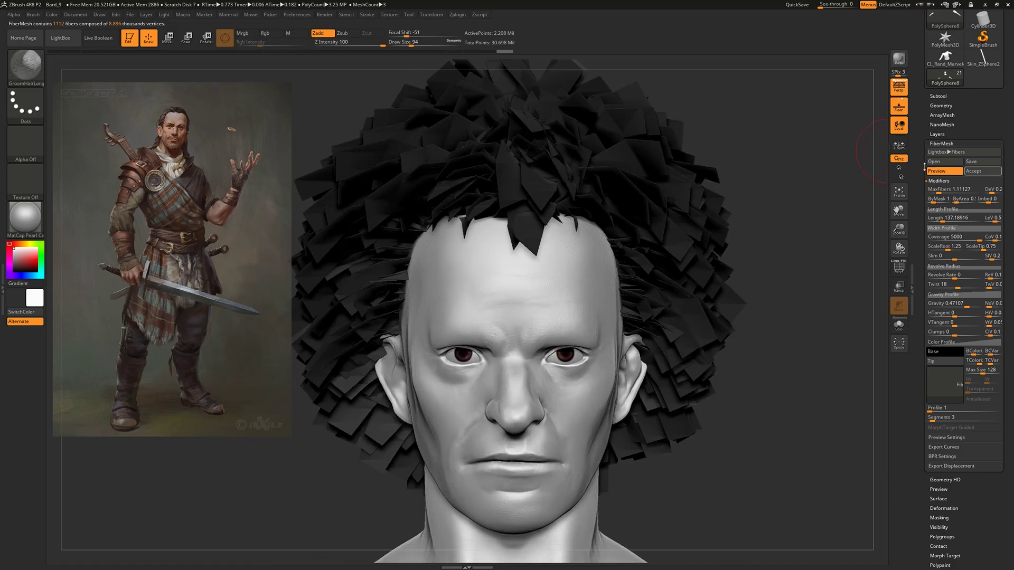
Accept the FiberMesh preview as its own subtool and show the PolySphere8 head subtool together with it.
click(986, 171)
alt+drag(789, 186, 708, 214)
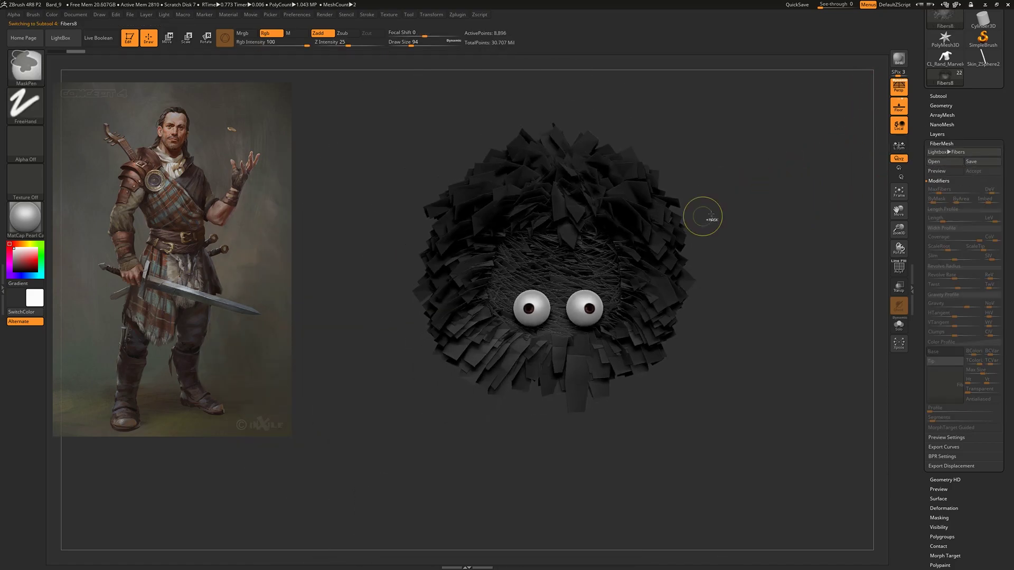
click(937, 96)
mouse_move(945, 168)
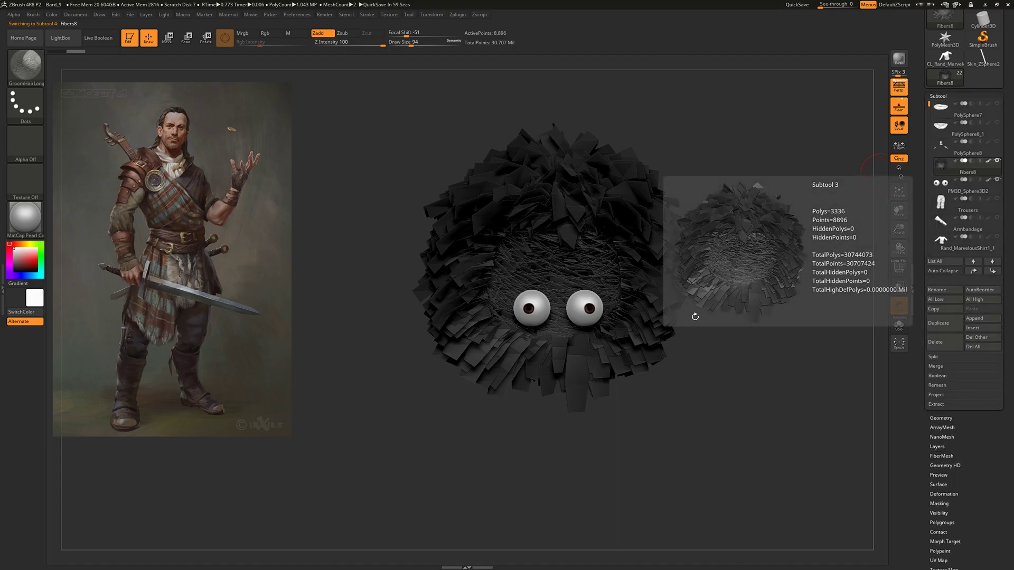
drag(693, 315, 783, 224)
click(997, 142)
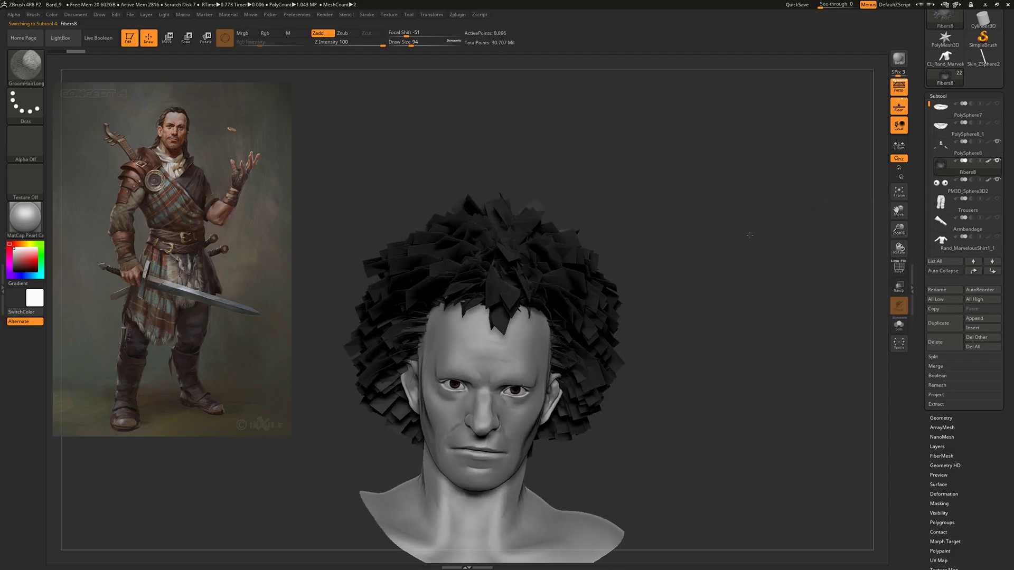
Choose the GroomHairShort brush for the hair fibers and set its draw size to 372.
drag(749, 235, 751, 220)
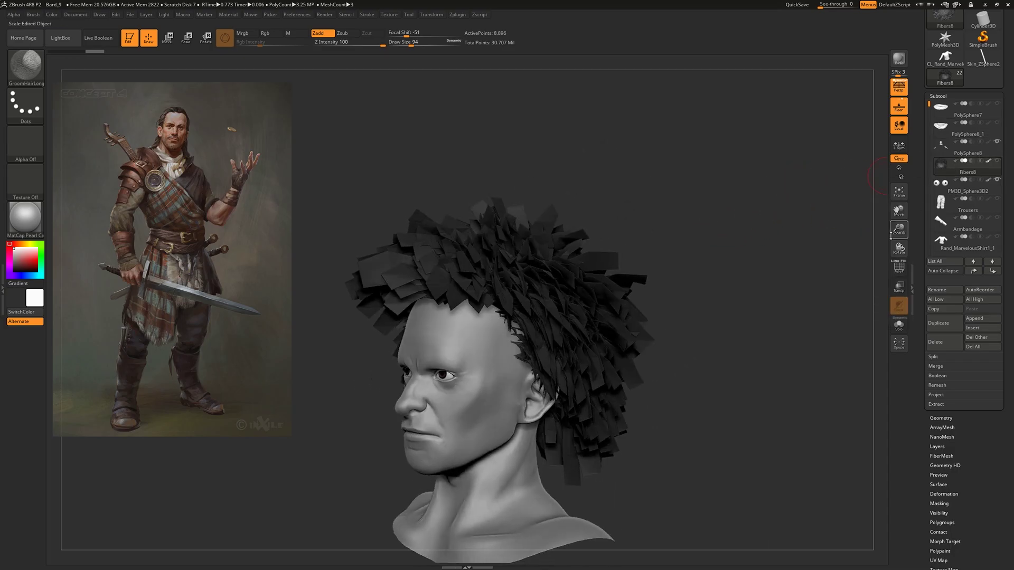
drag(694, 265, 749, 196)
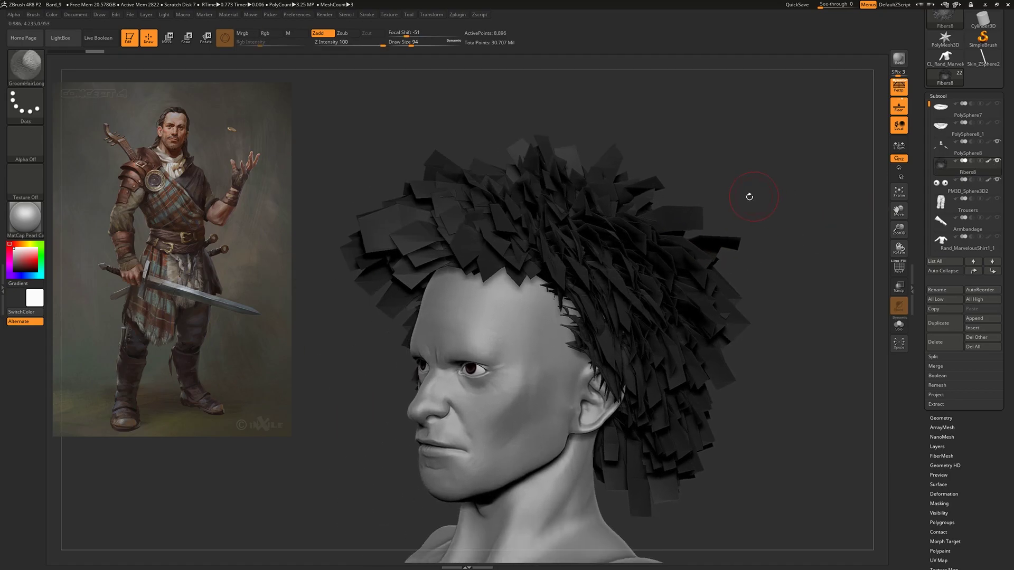
click(26, 64)
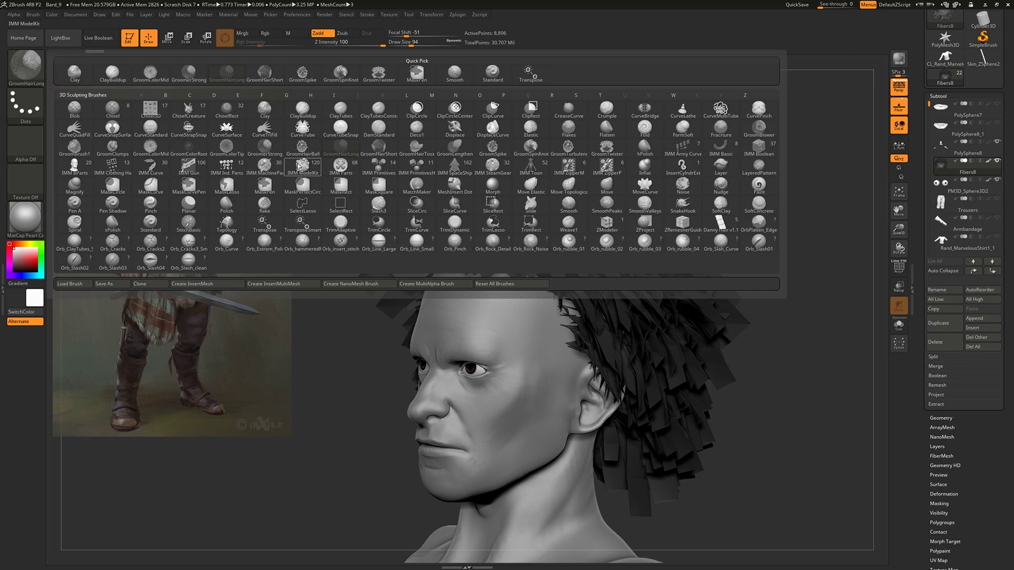
right_drag(583, 117, 426, 172)
right_drag(498, 137, 811, 128)
right_drag(811, 128, 745, 110)
mouse_move(744, 110)
mouse_down()
mouse_move(728, 129)
mouse_move(317, 237)
mouse_move(213, 110)
mouse_up()
click(26, 82)
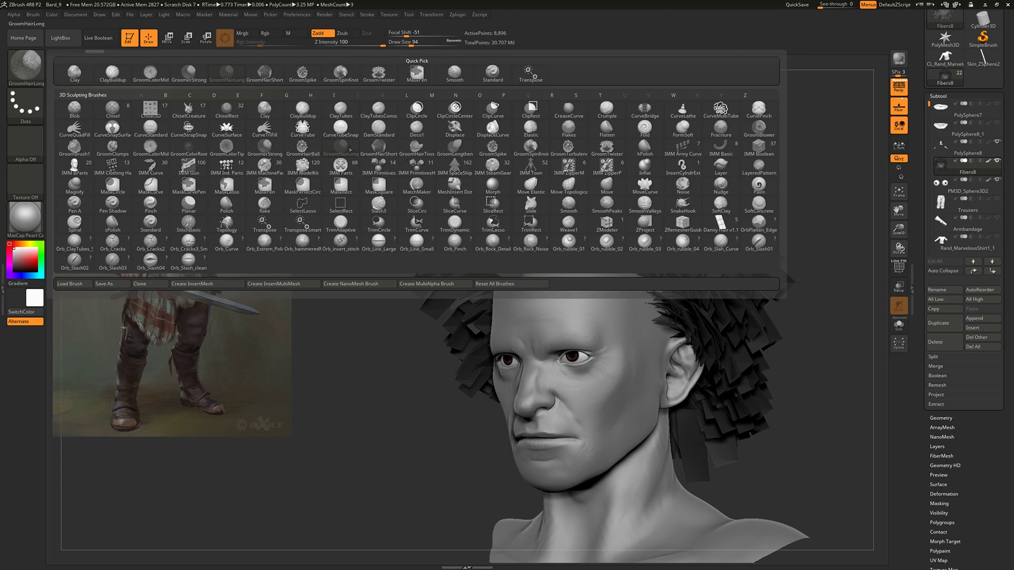
click(375, 153)
drag(424, 44, 432, 43)
Comb the hair strips backward from the forehead and temples so they lie along the scalp.
drag(528, 231, 626, 224)
key(ctrl+z)
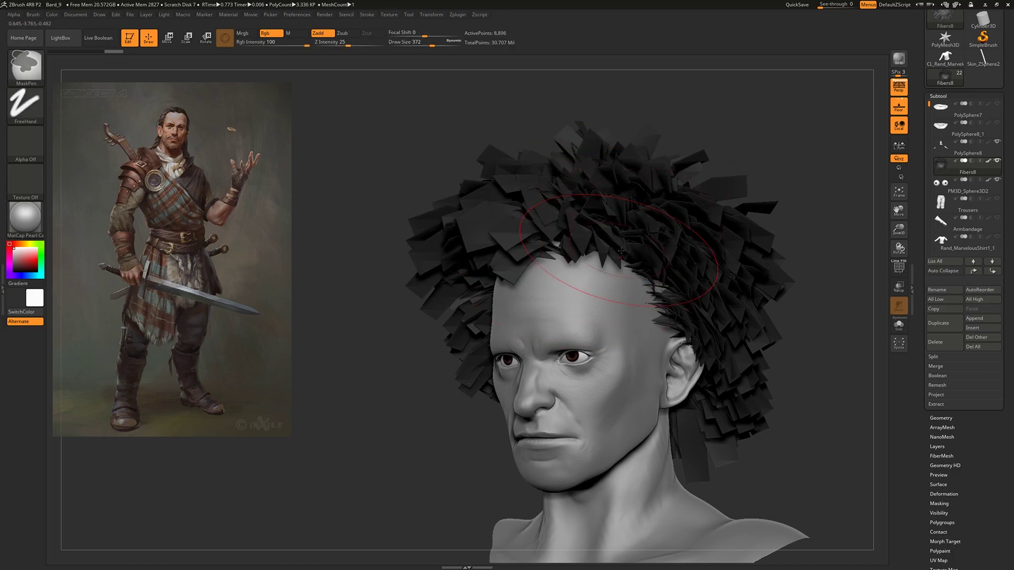
right_drag(622, 232, 560, 240)
mouse_move(555, 243)
mouse_down()
mouse_move(678, 172)
mouse_move(761, 211)
mouse_up()
drag(642, 250, 771, 275)
drag(687, 256, 771, 286)
drag(607, 216, 739, 217)
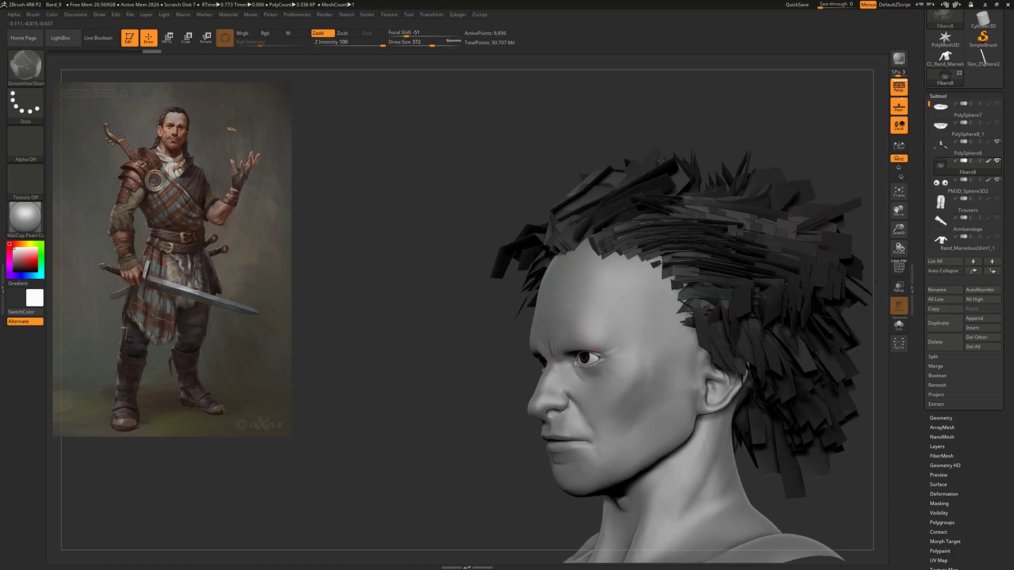
mouse_move(520, 140)
mouse_down()
mouse_move(568, 231)
mouse_move(546, 121)
mouse_up()
drag(520, 227, 482, 156)
mouse_move(472, 251)
mouse_down()
mouse_move(414, 206)
mouse_move(436, 257)
mouse_up()
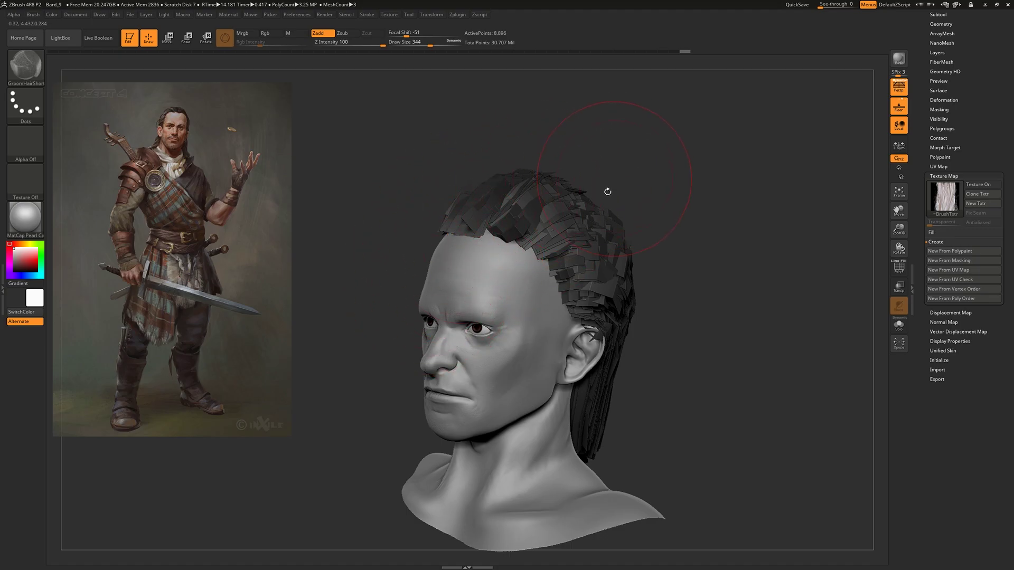
Examine the groomed hair from the side, three-quarter and front views.
drag(711, 209, 760, 243)
mouse_move(731, 247)
ctrl+right_down()
mouse_move(697, 240)
mouse_move(821, 220)
mouse_move(729, 216)
ctrl+right_up()
drag(758, 215, 733, 213)
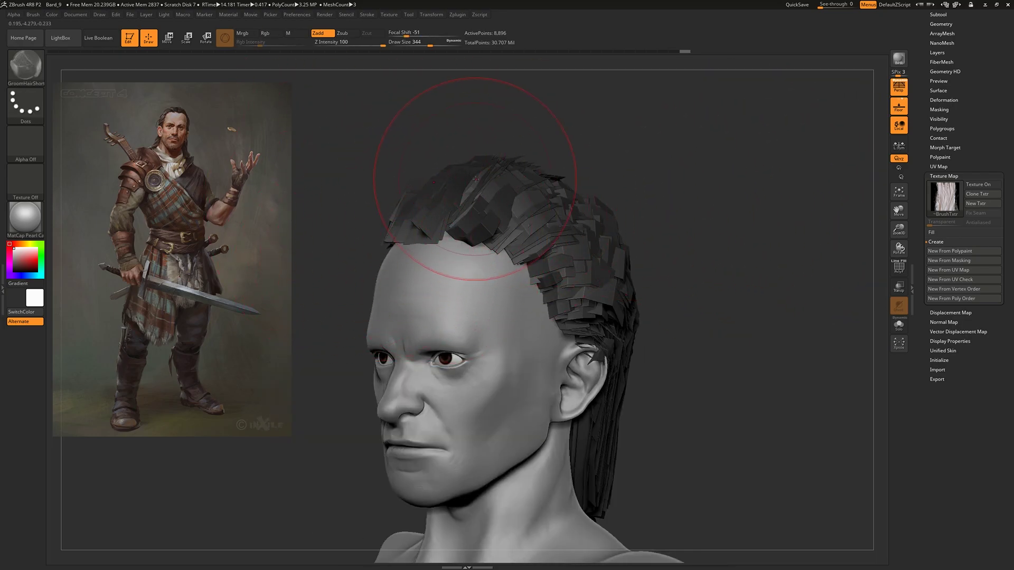
mouse_move(651, 208)
mouse_down()
mouse_move(762, 170)
mouse_move(719, 170)
mouse_up()
ctrl+right_drag(744, 189, 664, 191)
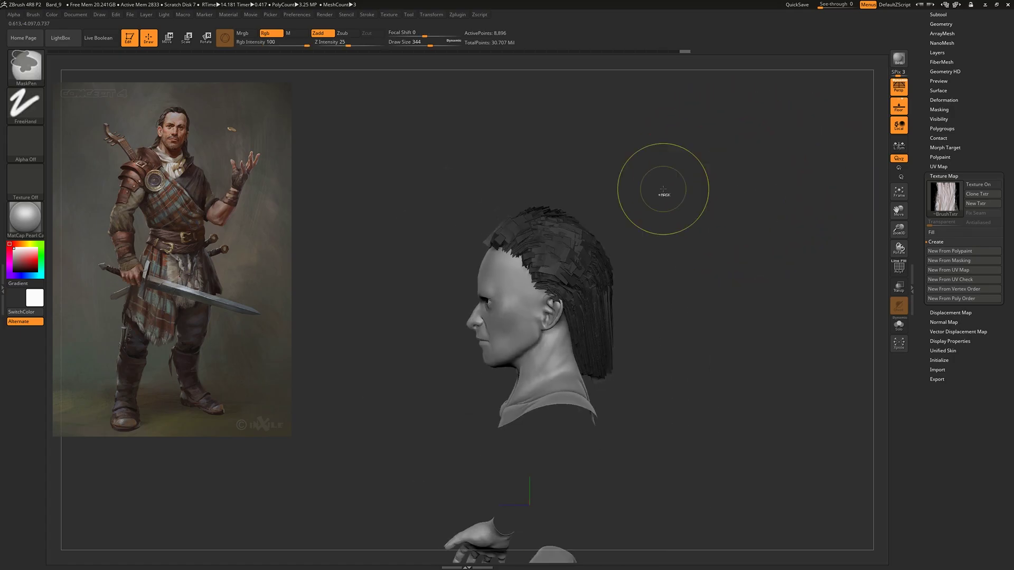
drag(663, 190, 720, 217)
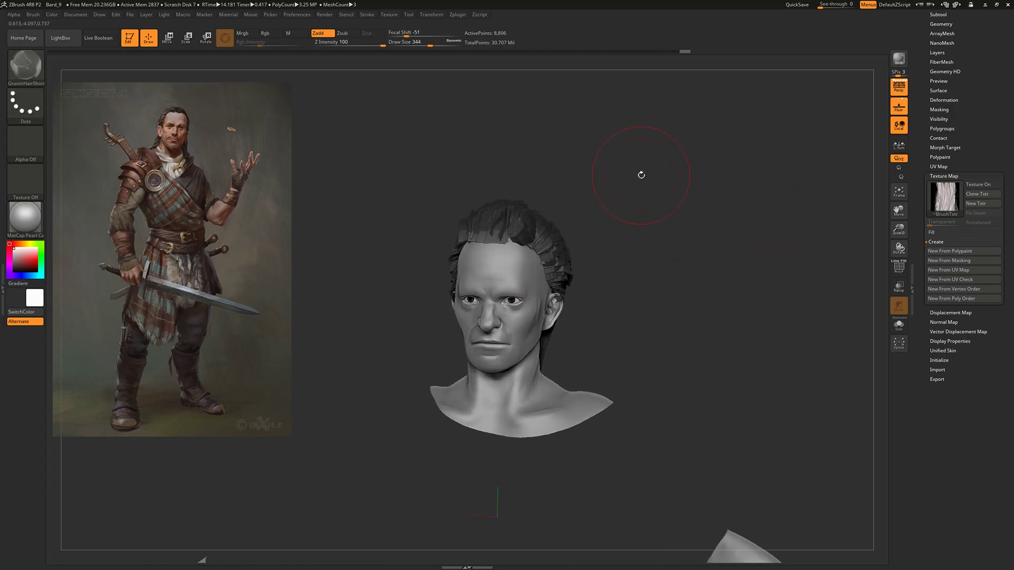
ctrl+right_drag(620, 246, 702, 251)
alt+drag(701, 252, 752, 235)
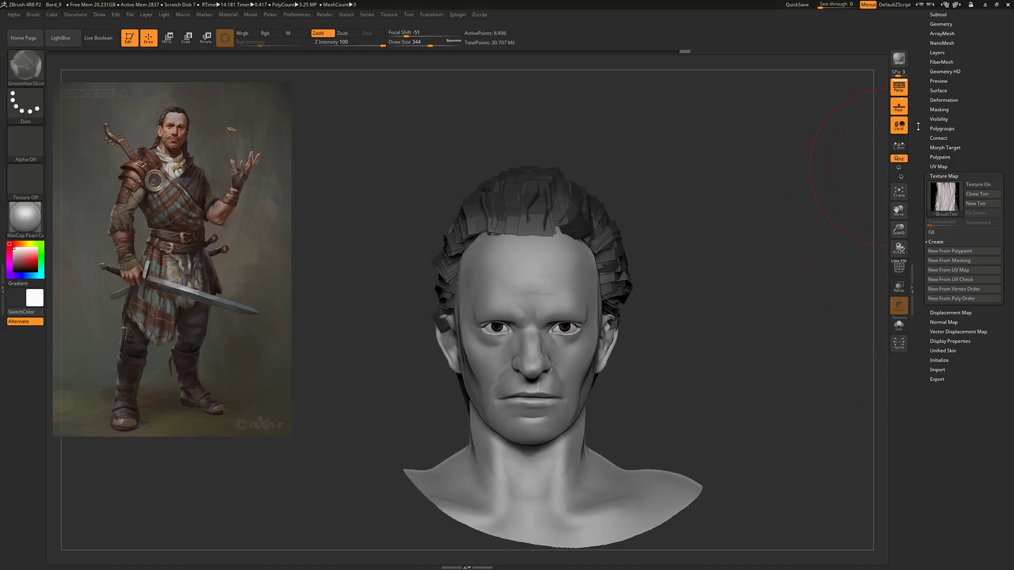
Set the UV Map Size of the hair fibers to 256.
click(940, 166)
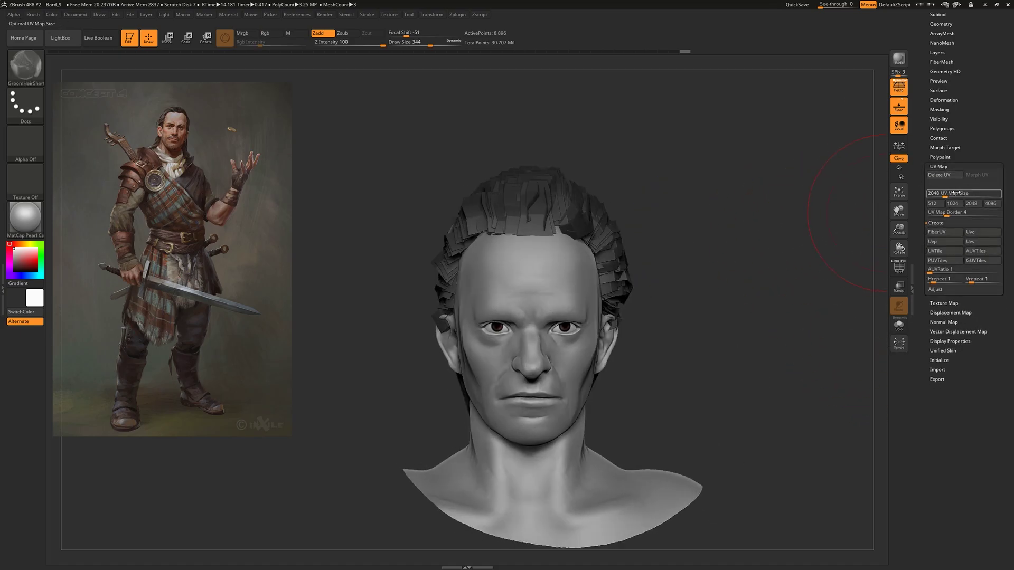
click(957, 193)
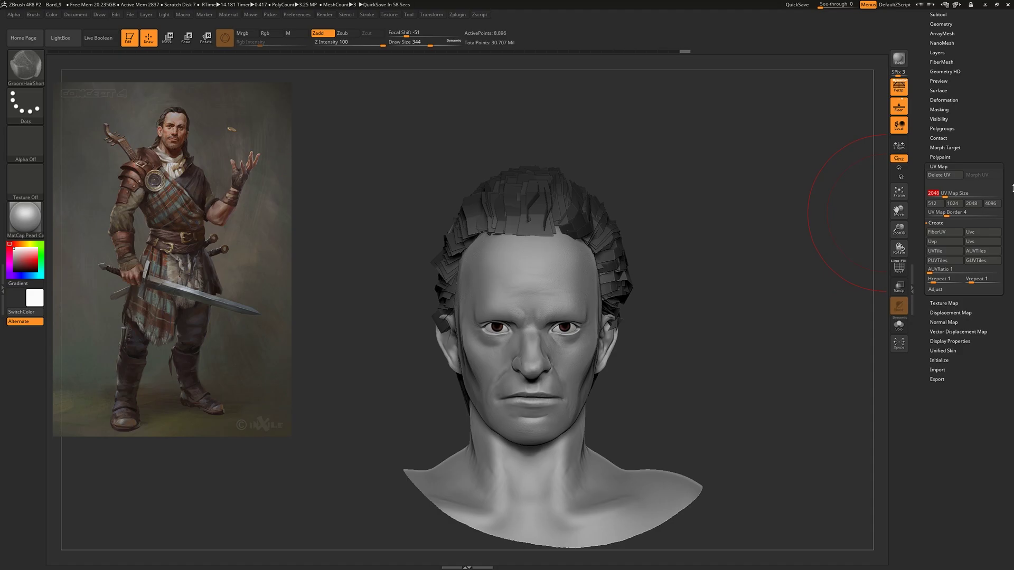
ctrl+right_drag(670, 179, 727, 181)
click(951, 194)
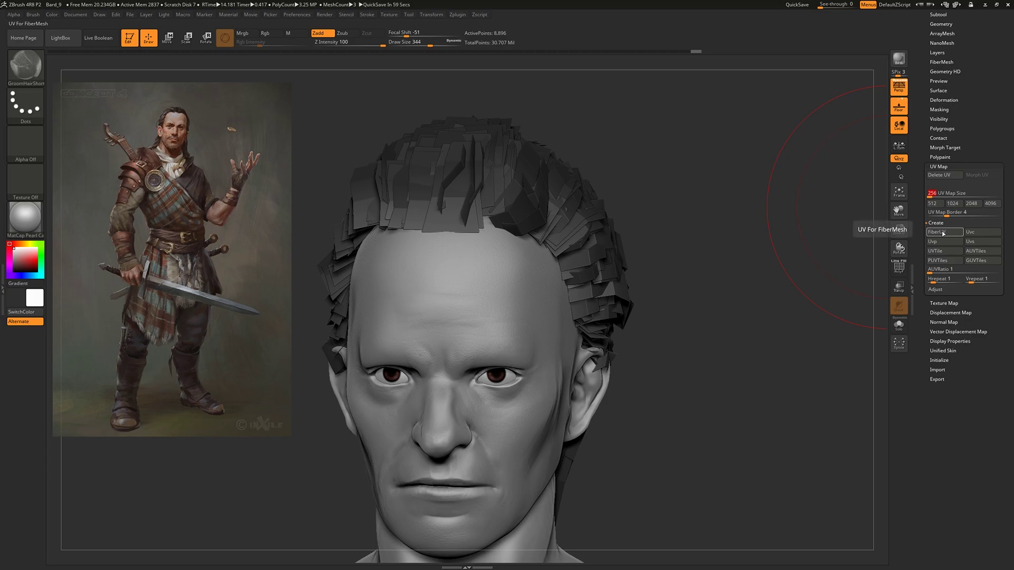
key(Return)
Check the coverage of the hair strips around the hairline, sides and back of the head.
drag(697, 263, 677, 247)
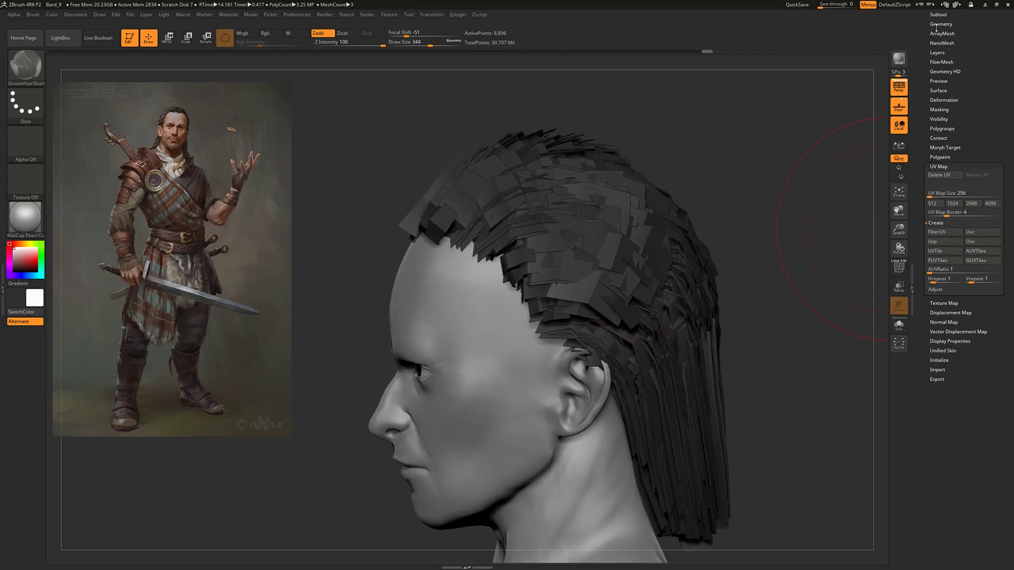
drag(750, 88, 743, 166)
mouse_move(787, 195)
ctrl+right_down()
mouse_move(721, 197)
mouse_move(780, 192)
mouse_move(738, 191)
ctrl+right_up()
shift+drag(737, 192, 660, 196)
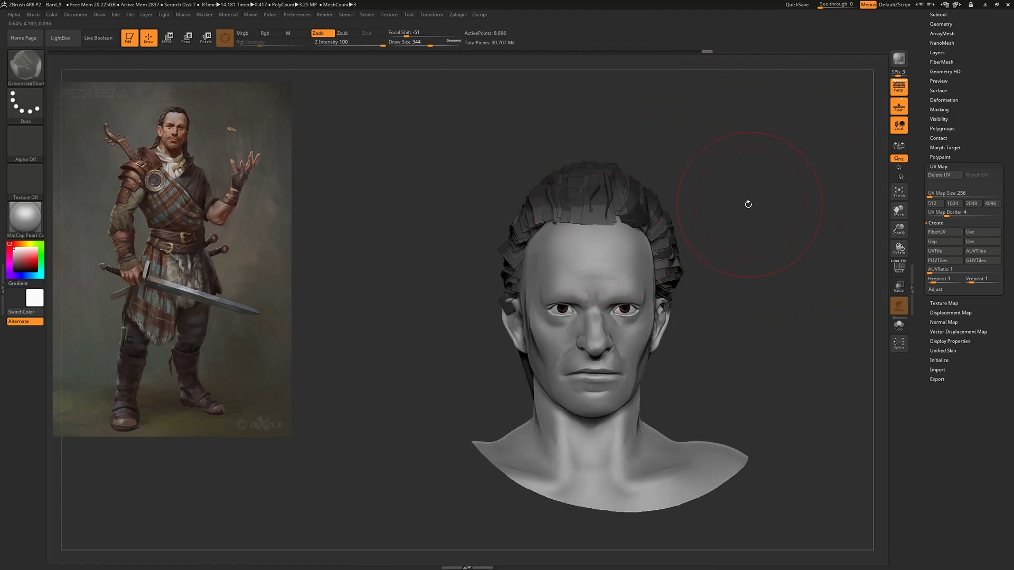
drag(743, 204, 605, 231)
mouse_move(740, 232)
mouse_down()
mouse_move(609, 251)
mouse_move(662, 242)
mouse_up()
mouse_move(588, 241)
alt+right_down()
mouse_move(695, 249)
mouse_move(663, 259)
mouse_move(746, 256)
alt+right_up()
drag(746, 256, 568, 294)
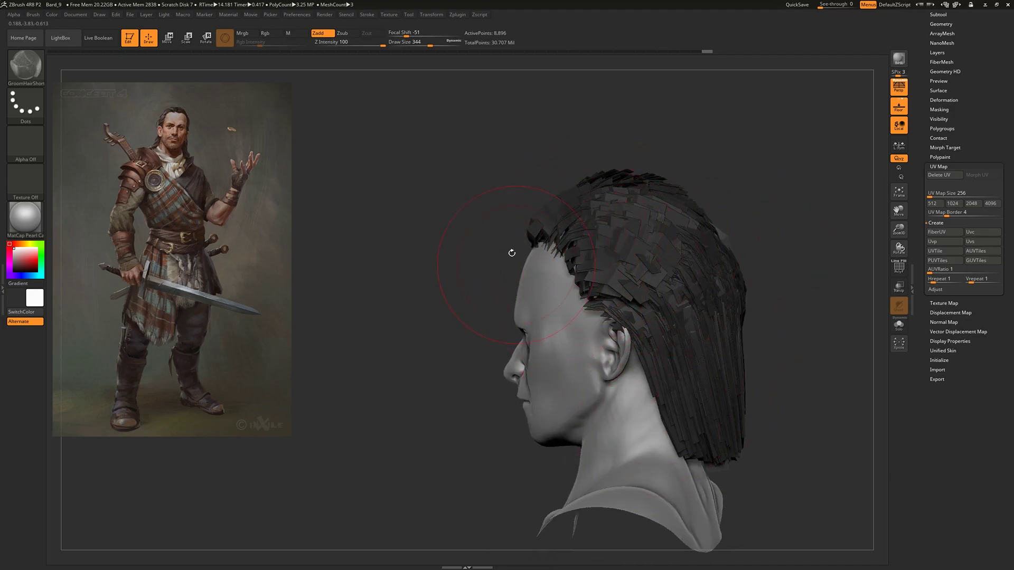
drag(509, 244, 528, 188)
drag(582, 288, 737, 207)
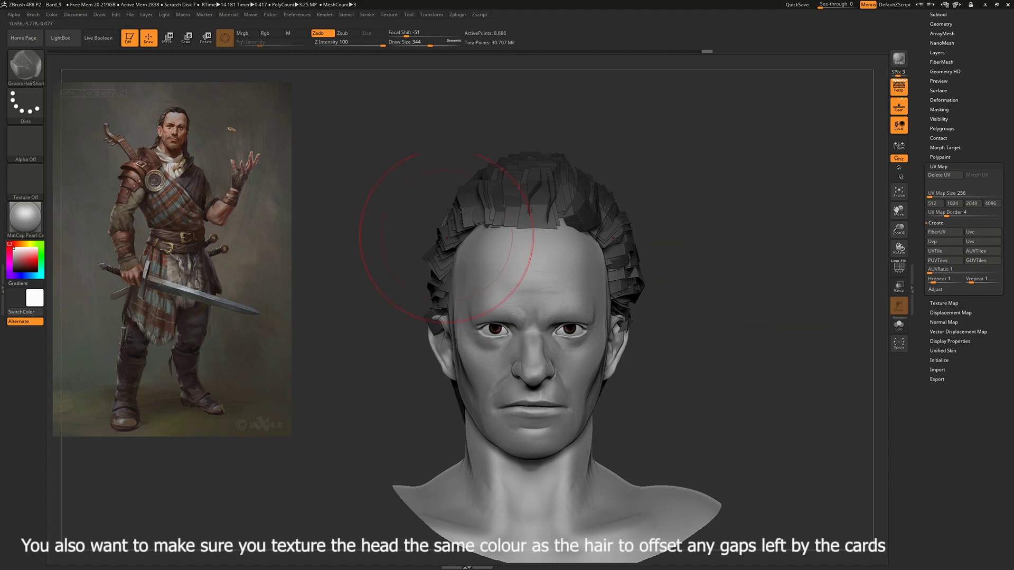
mouse_move(645, 170)
mouse_down()
mouse_move(655, 202)
mouse_move(563, 181)
mouse_up()
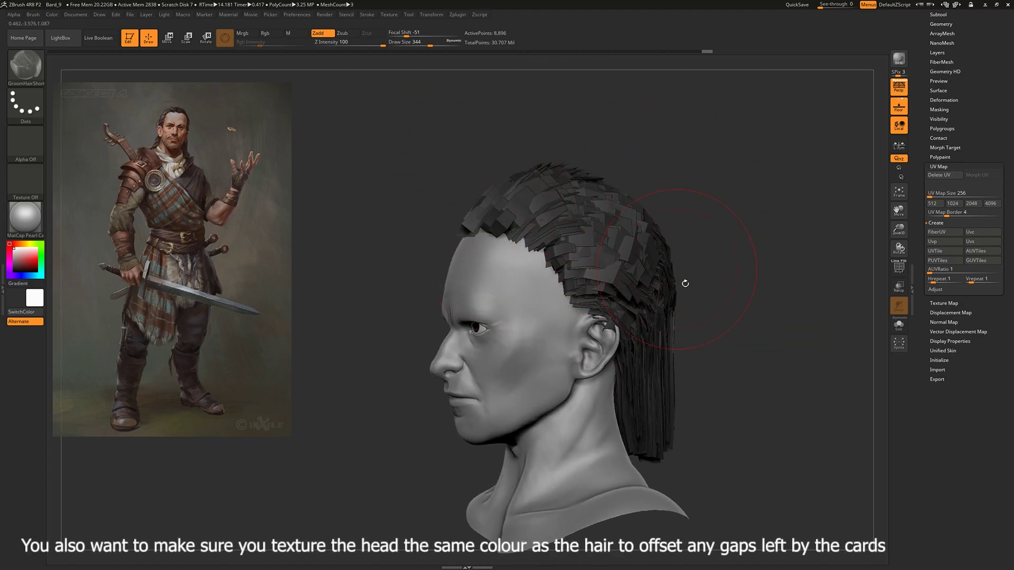
drag(729, 170, 778, 167)
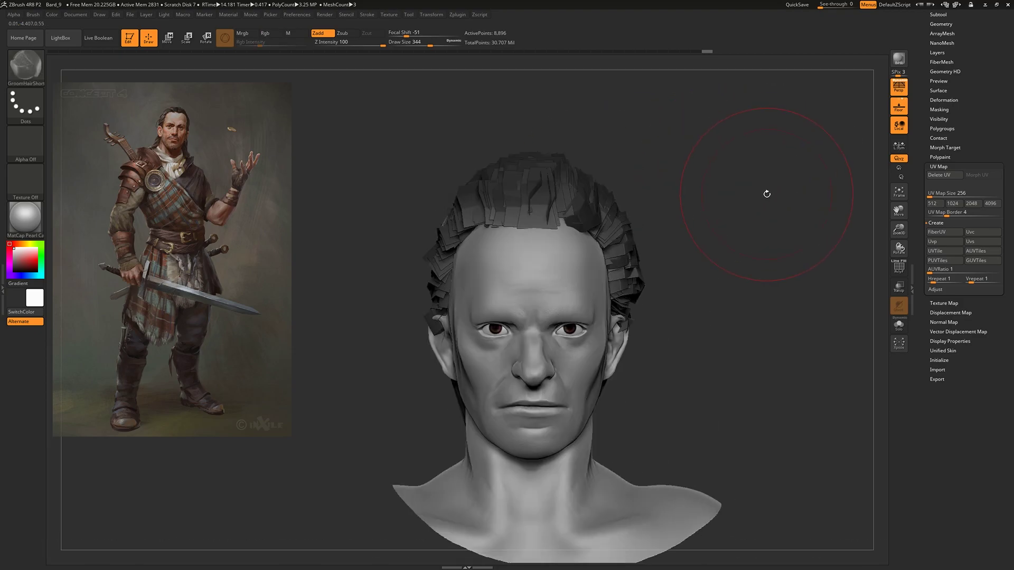
Turn on the hair's texture map and assign the HairCard texture to the strips.
click(946, 301)
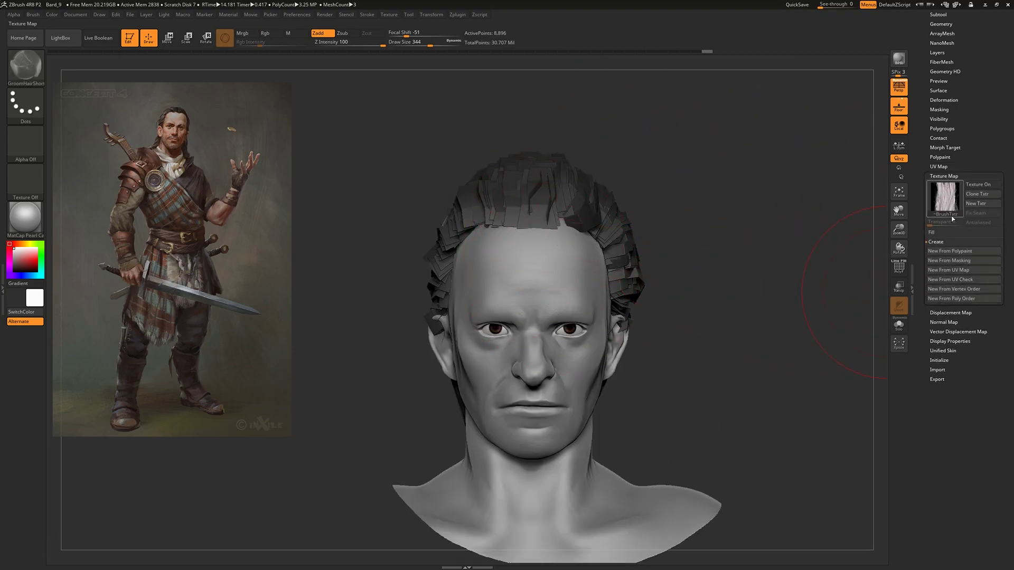
click(969, 185)
click(944, 198)
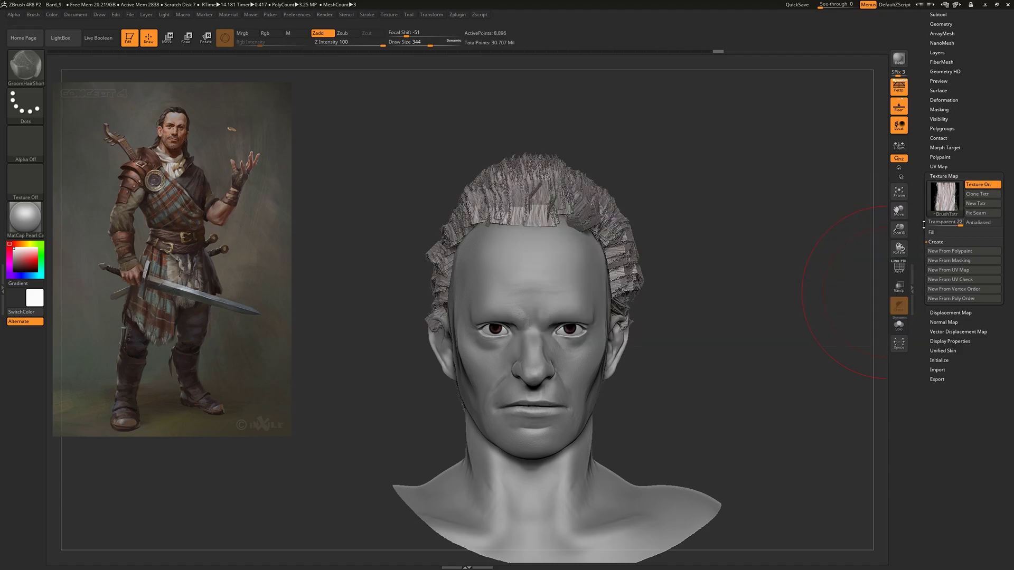
click(943, 200)
click(715, 200)
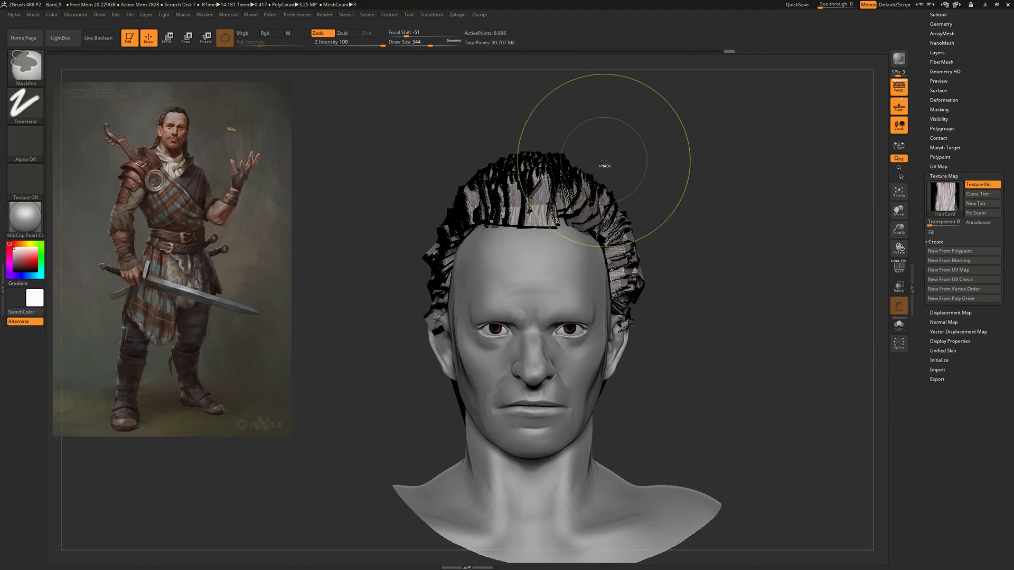
Reduce the GroomHairShort brush's draw size to 124 for close work on the textured strips above the ear.
ctrl+right_drag(605, 163, 711, 167)
right_drag(839, 168, 750, 169)
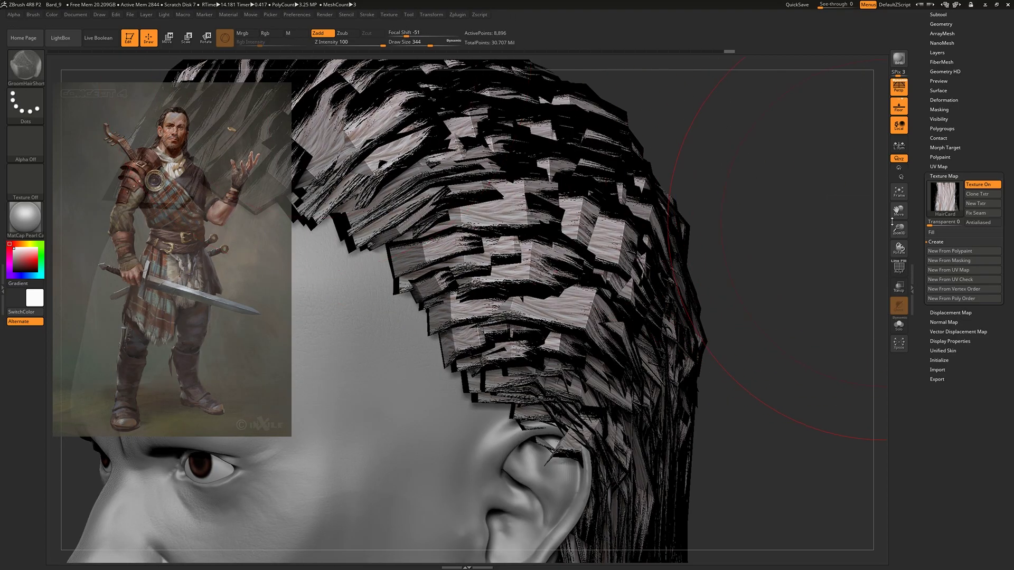
mouse_move(810, 198)
right_down()
mouse_move(761, 172)
mouse_move(802, 158)
mouse_move(720, 159)
mouse_move(629, 208)
mouse_move(686, 274)
right_up()
click(414, 45)
right_drag(782, 138, 756, 136)
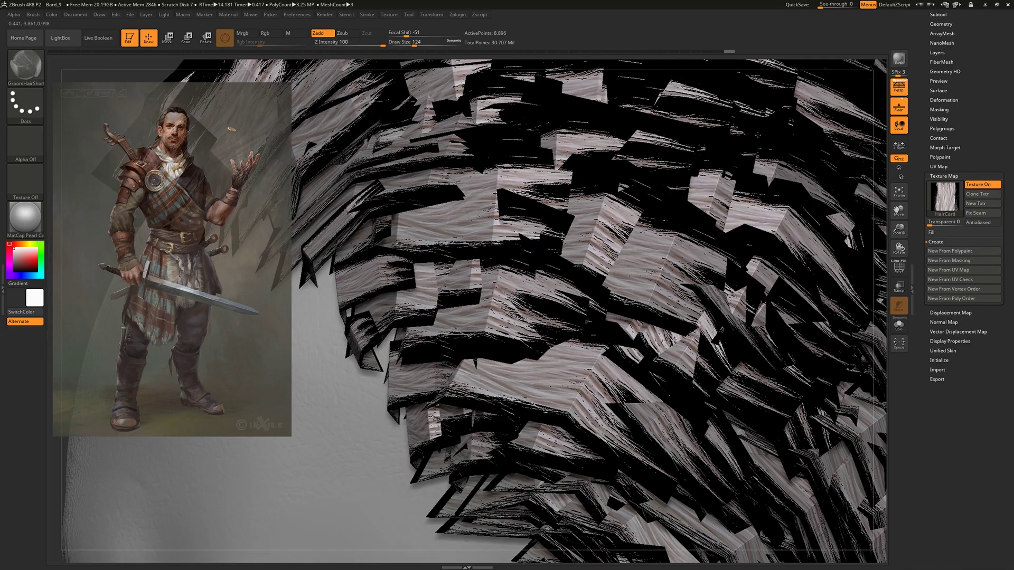
Examine the textured hair strips up close and compare them with the hair card image in the texture library.
ctrl+right_drag(858, 269, 781, 91)
alt+right_drag(503, 136, 464, 186)
ctrl+right_drag(804, 136, 802, 131)
right_drag(793, 168, 749, 147)
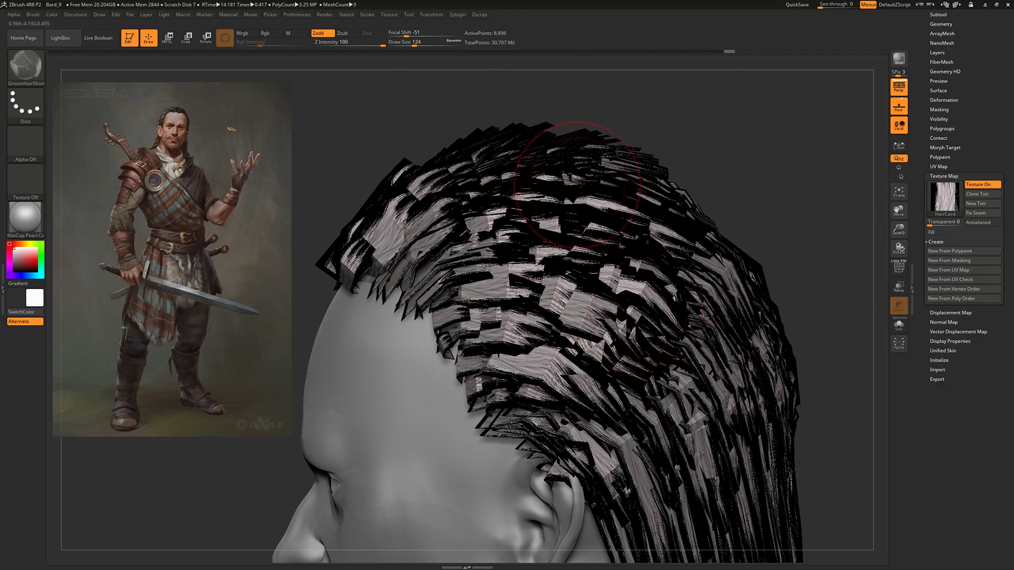
ctrl+right_drag(660, 125, 644, 237)
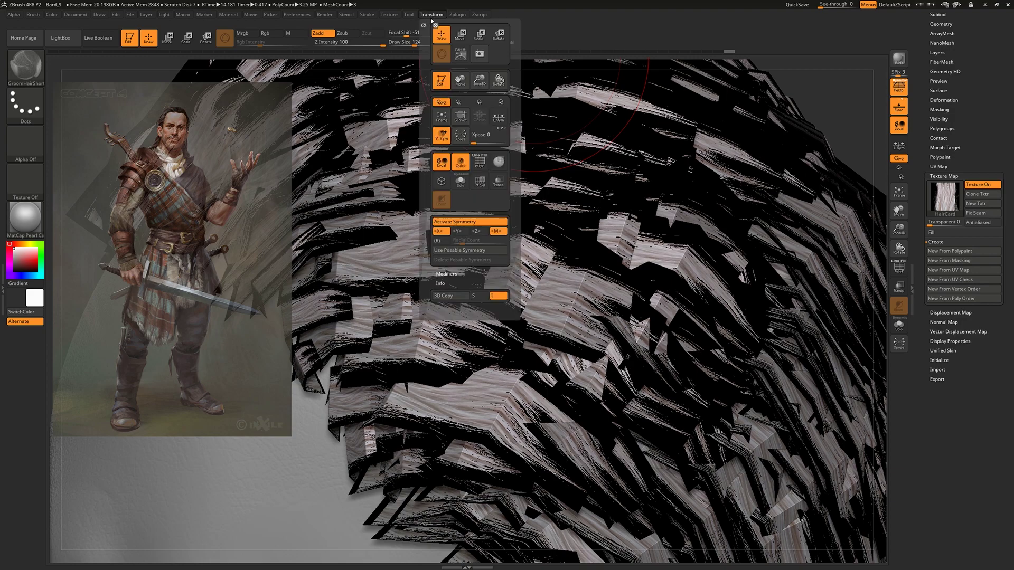
click(32, 181)
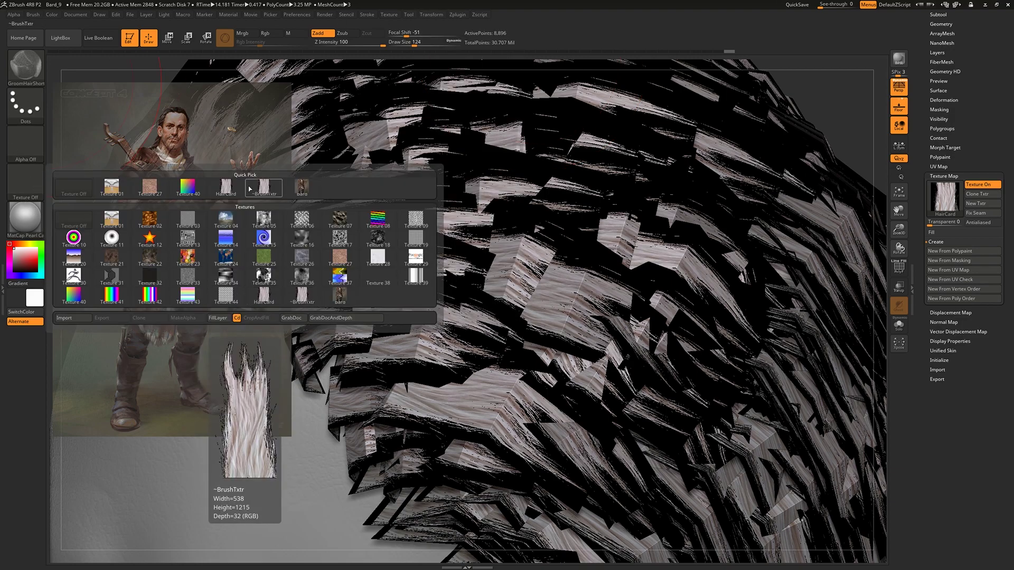
mouse_move(279, 198)
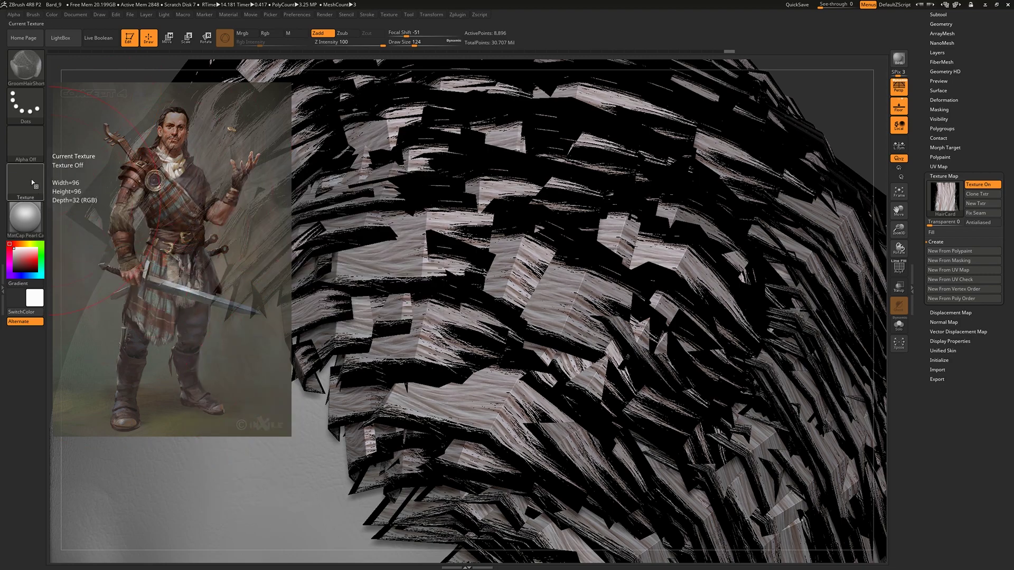
Import HairCard.png from the FibremeshPractise folder and make it the current texture.
click(25, 181)
click(89, 317)
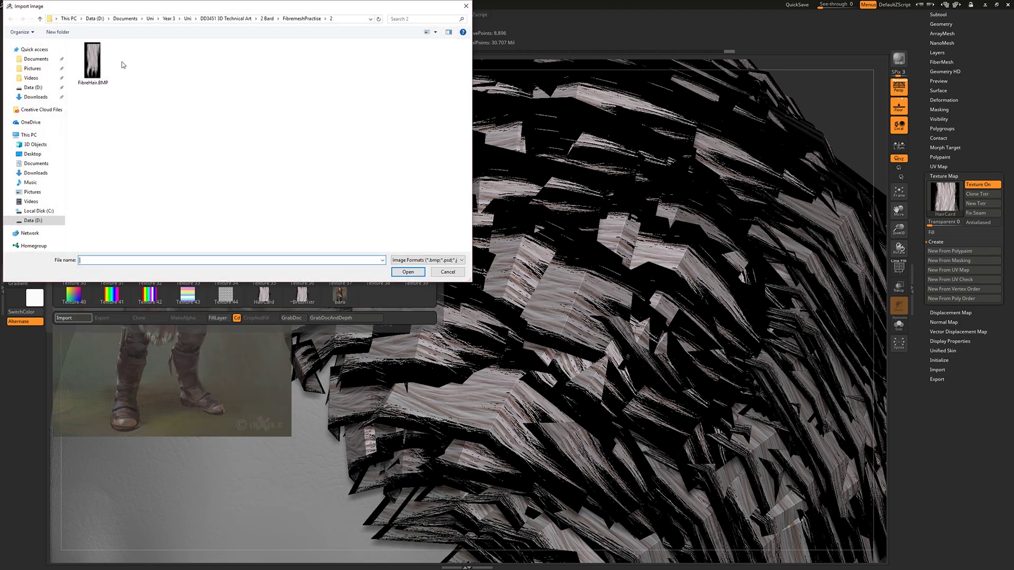
click(305, 19)
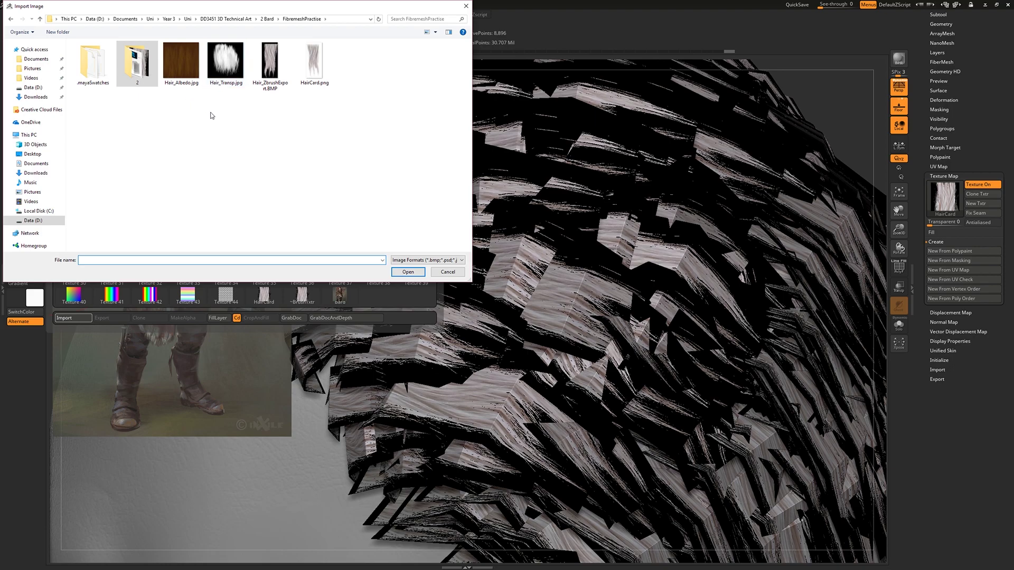
double_click(312, 63)
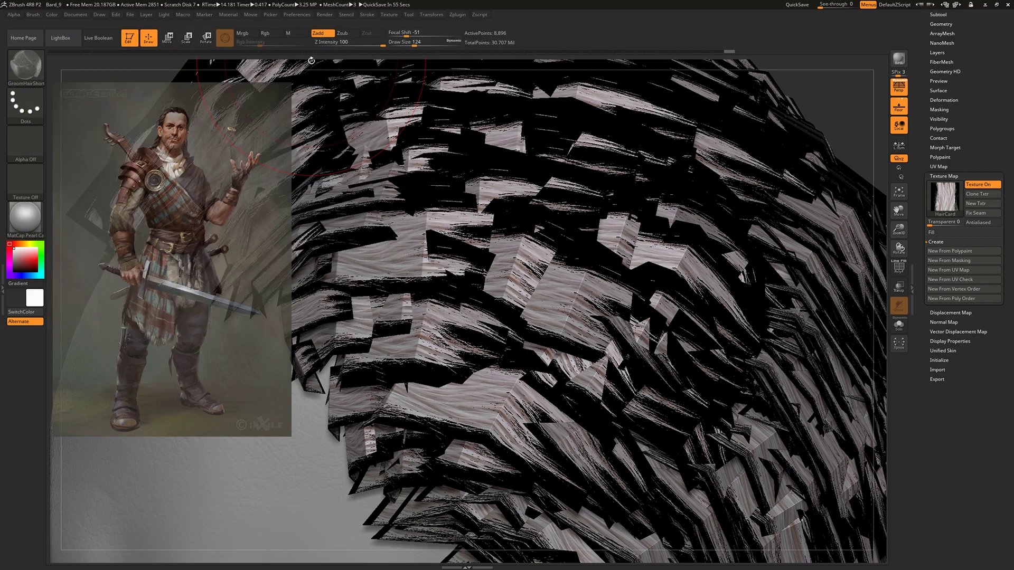
click(23, 187)
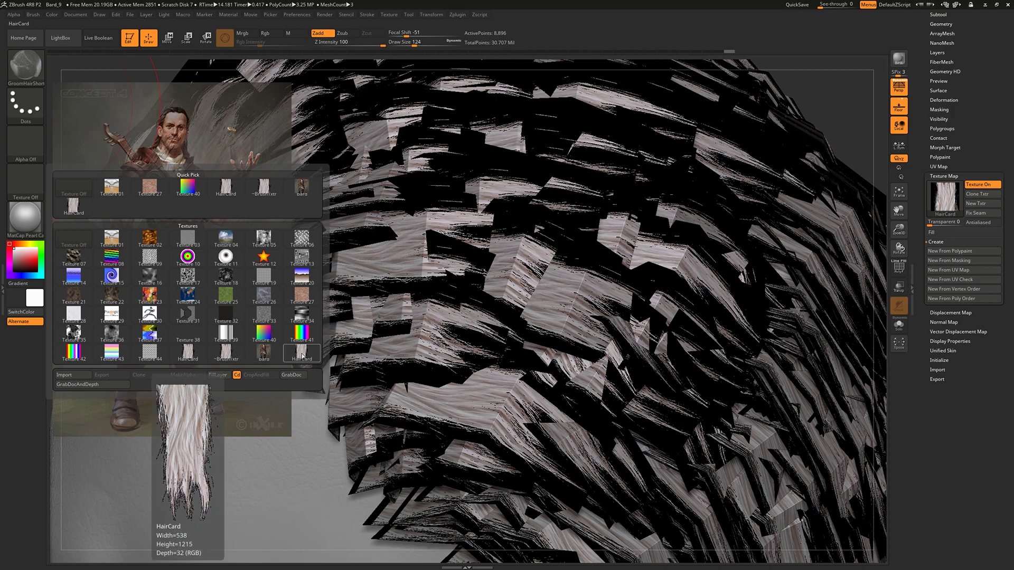
click(302, 354)
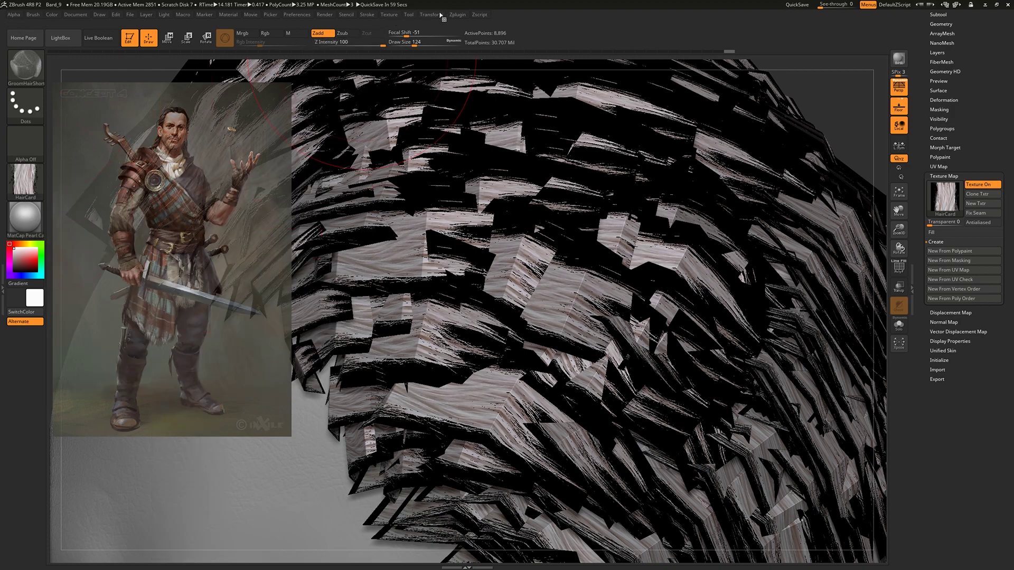
Try rotating the imported HairCard texture in 90-degree turns.
click(389, 16)
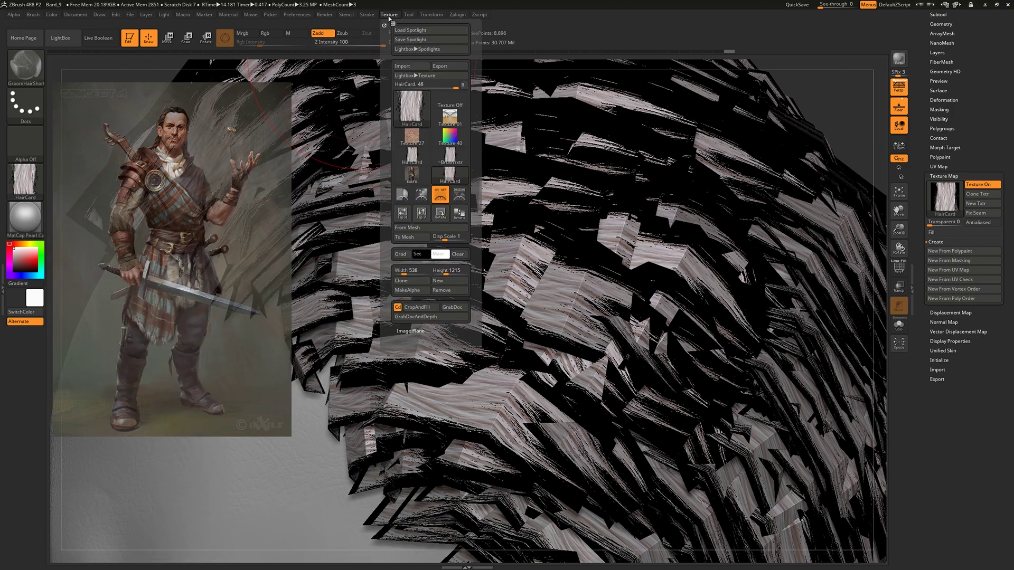
click(450, 174)
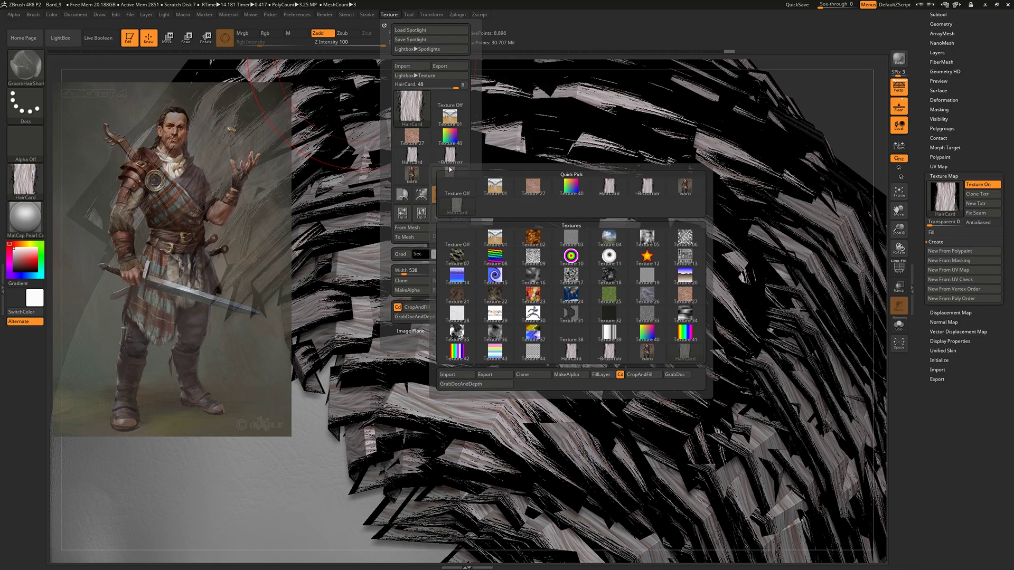
click(412, 105)
mouse_move(580, 276)
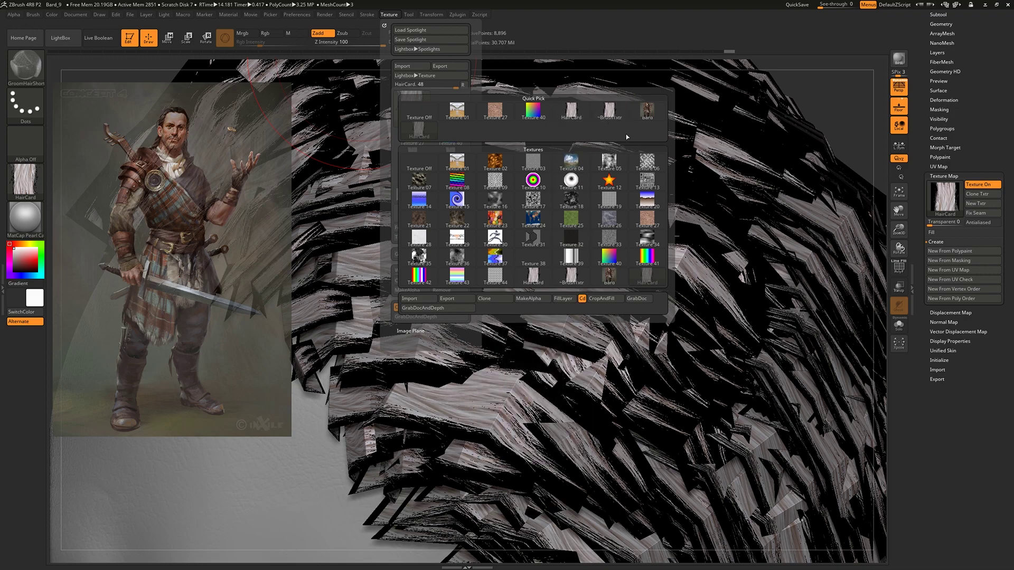
click(404, 16)
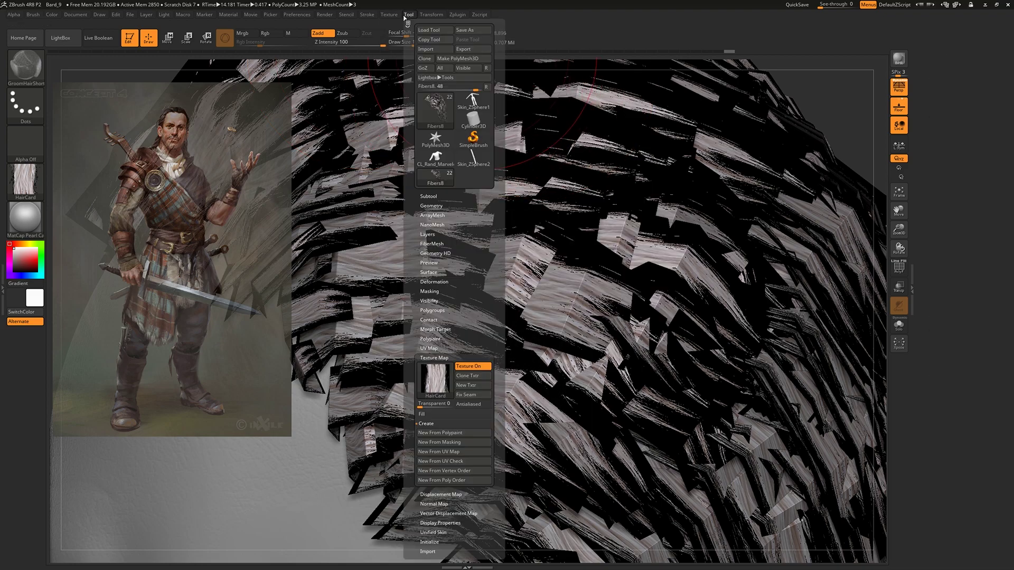
mouse_move(396, 16)
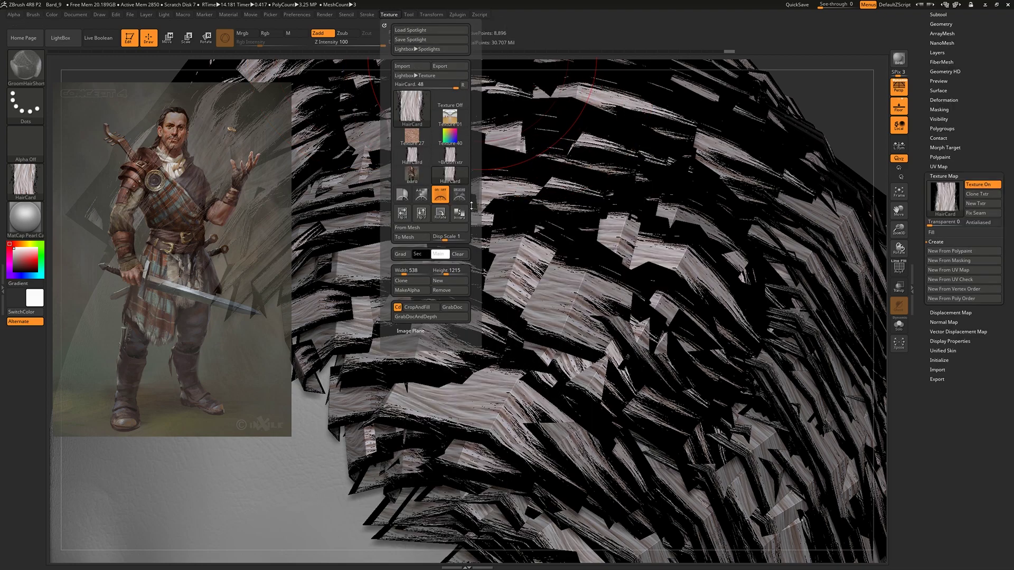
click(442, 215)
click(443, 217)
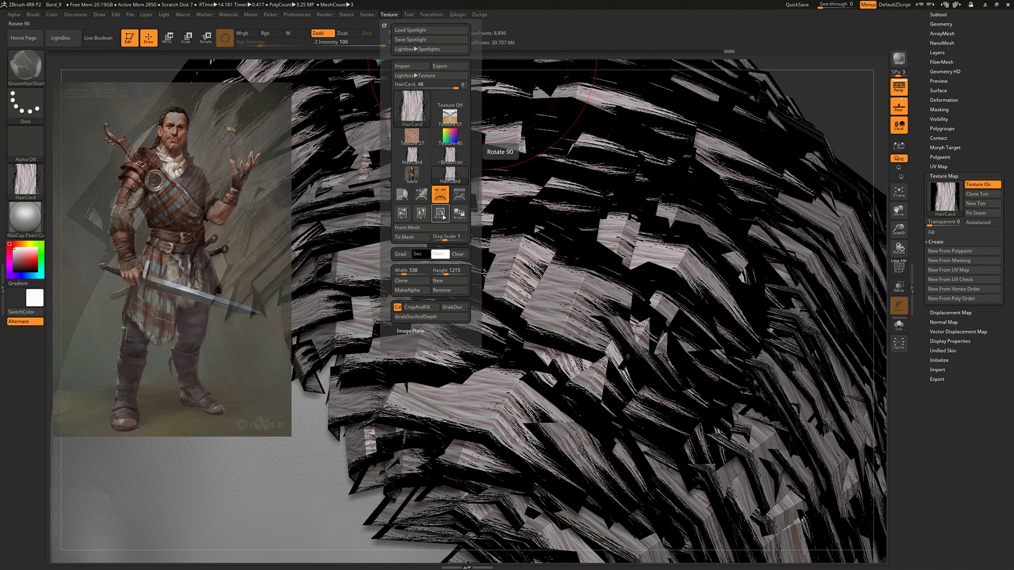
click(442, 216)
click(443, 215)
mouse_move(402, 116)
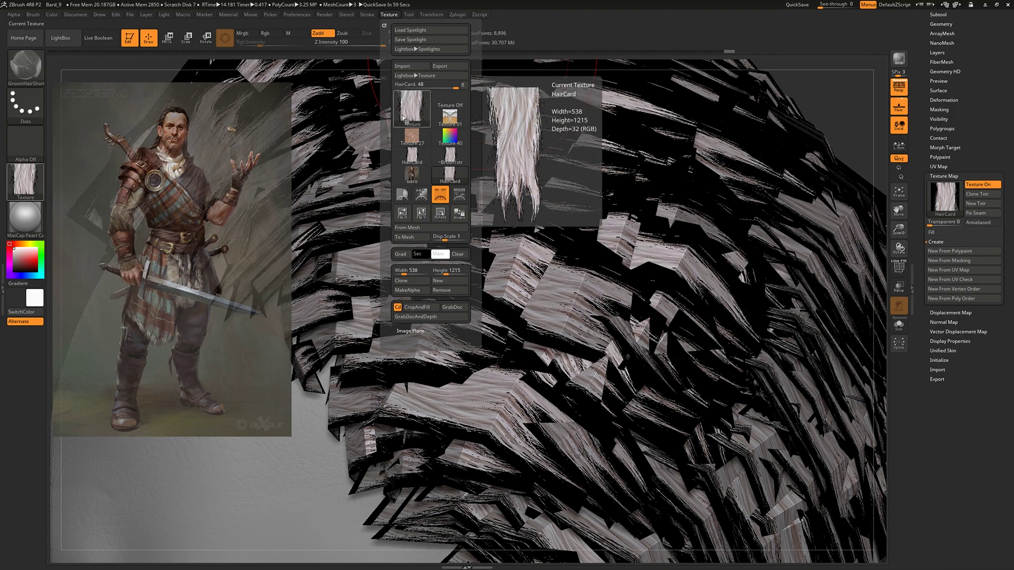
Pick a different hair card texture and reassign the texture map of the hair strips.
click(411, 156)
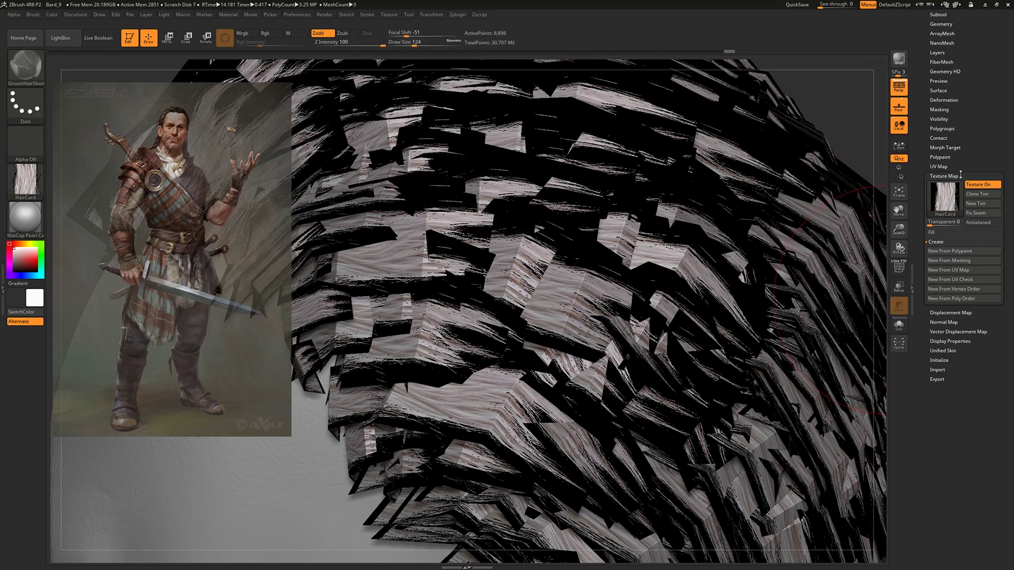
click(934, 204)
click(934, 205)
Set the Transparent value of the hair's texture map to 22 to hide the black card background.
key(ctrl)
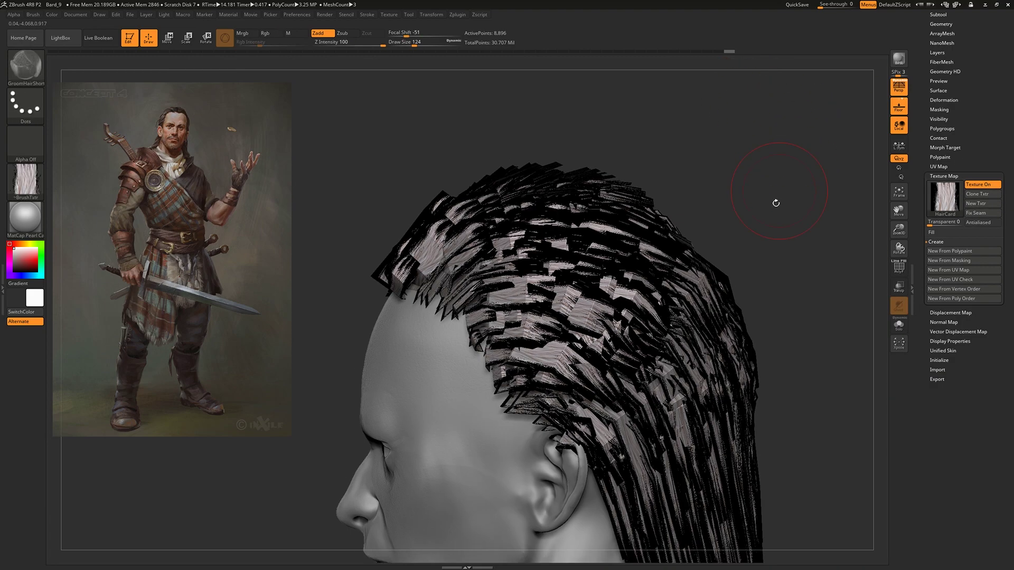
ctrl+right_drag(776, 201, 634, 170)
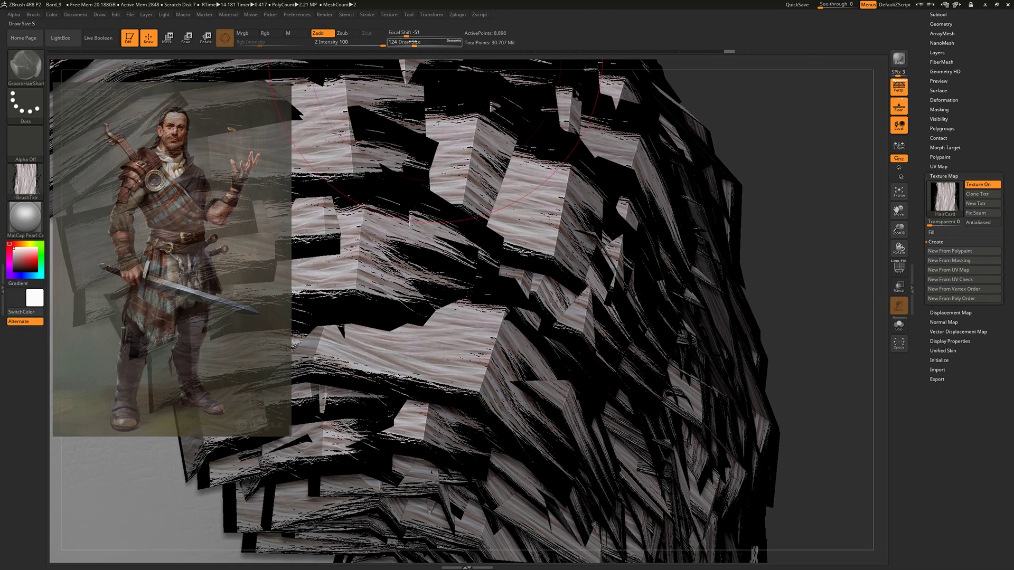
drag(415, 43, 408, 44)
drag(935, 224, 969, 225)
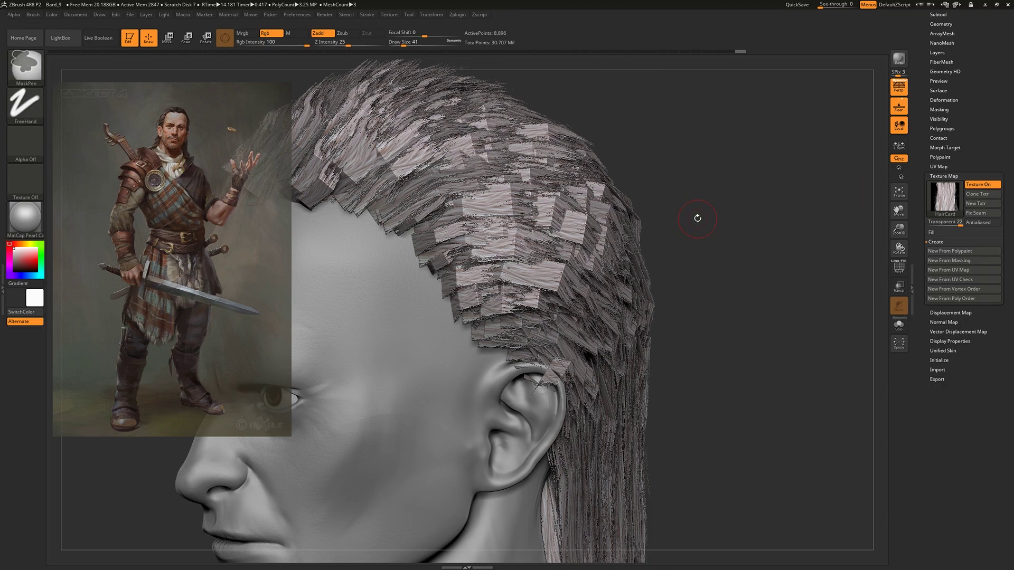
Render a BPR preview and examine the transparent hair strips from the front, side and back of the head.
drag(696, 217, 716, 222)
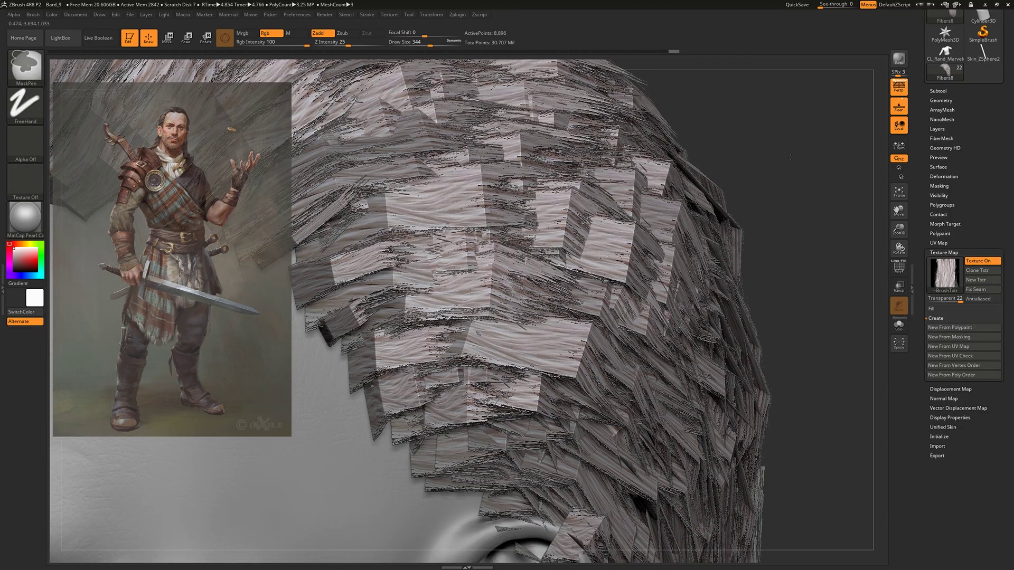
click(899, 58)
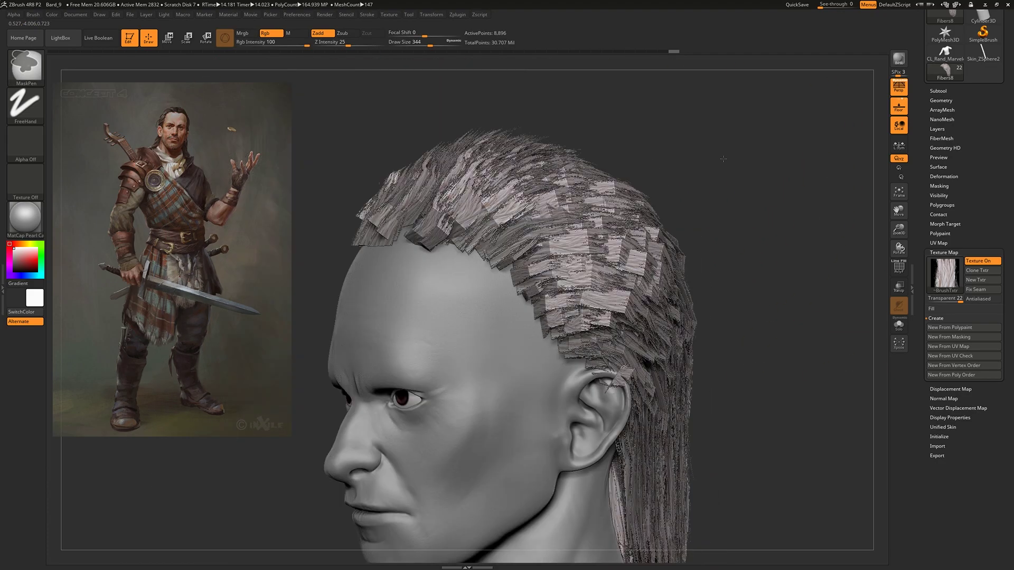
mouse_move(660, 174)
mouse_down()
mouse_move(793, 170)
mouse_move(602, 121)
mouse_move(595, 184)
mouse_move(716, 184)
mouse_up()
ctrl+right_drag(680, 172, 671, 204)
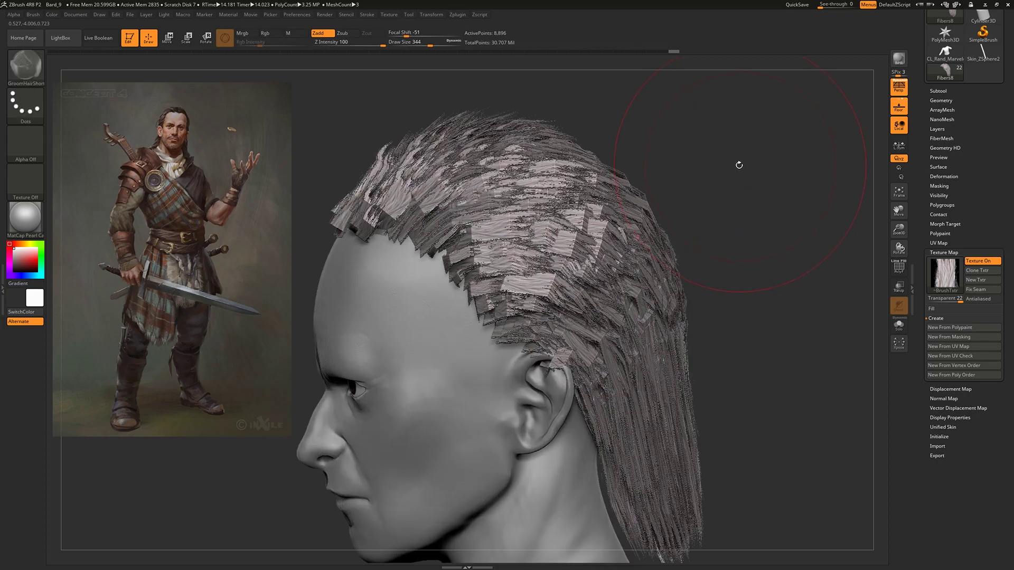
drag(671, 203, 790, 214)
ctrl+right_drag(790, 215, 765, 203)
drag(881, 272, 834, 214)
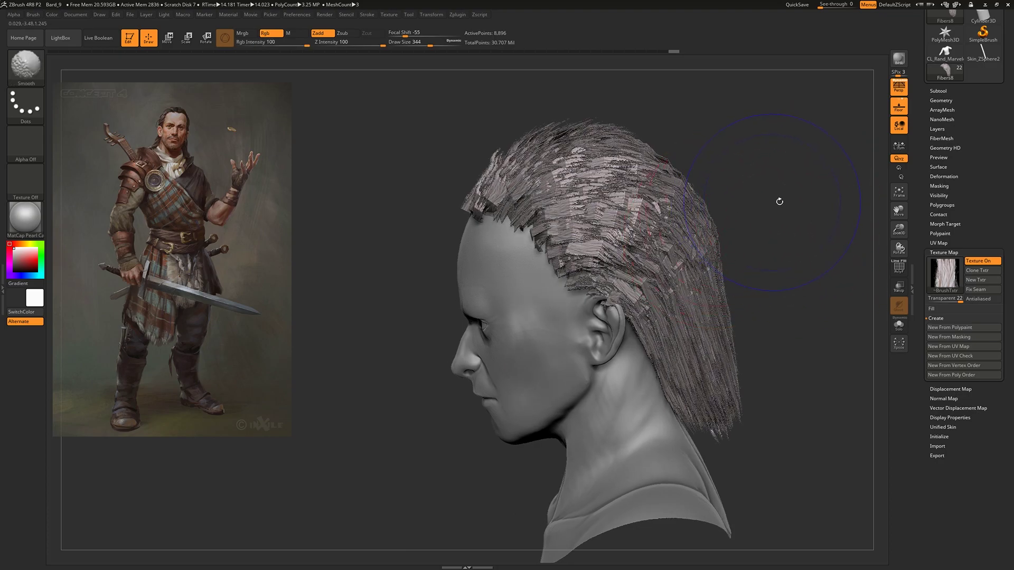
shift+drag(760, 205, 765, 143)
alt+drag(874, 227, 792, 217)
Start exporting the hair subtool as an OBJ and open the FibremeshPractise folder inside 2 Bard.
click(936, 244)
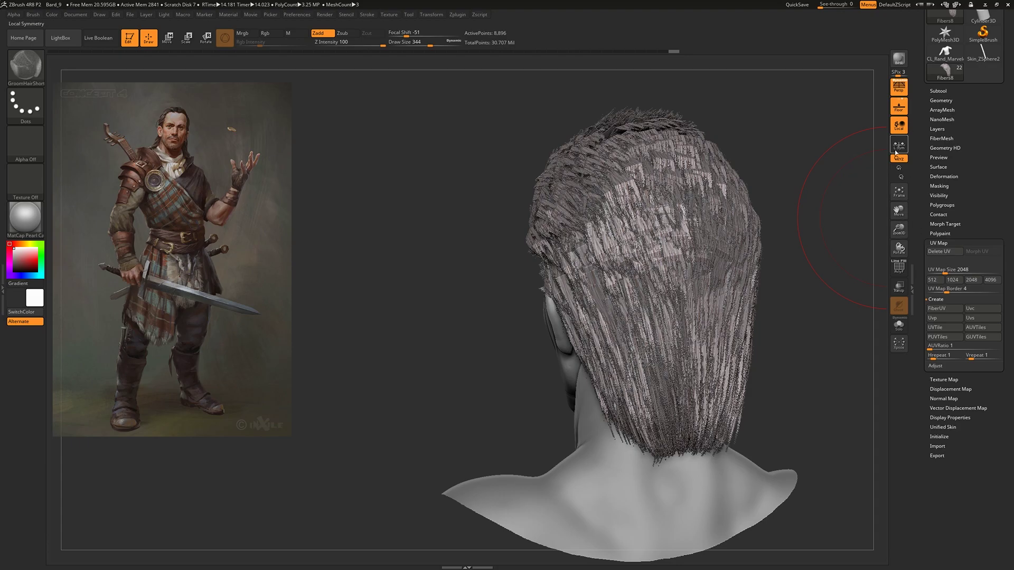
click(940, 91)
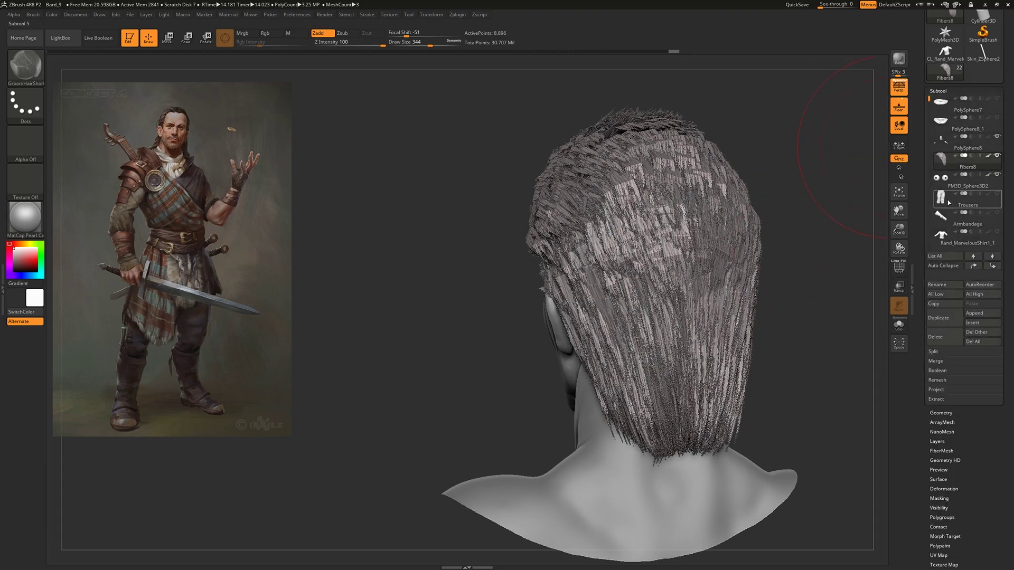
scroll(961, 132, up, 3)
click(973, 46)
click(225, 19)
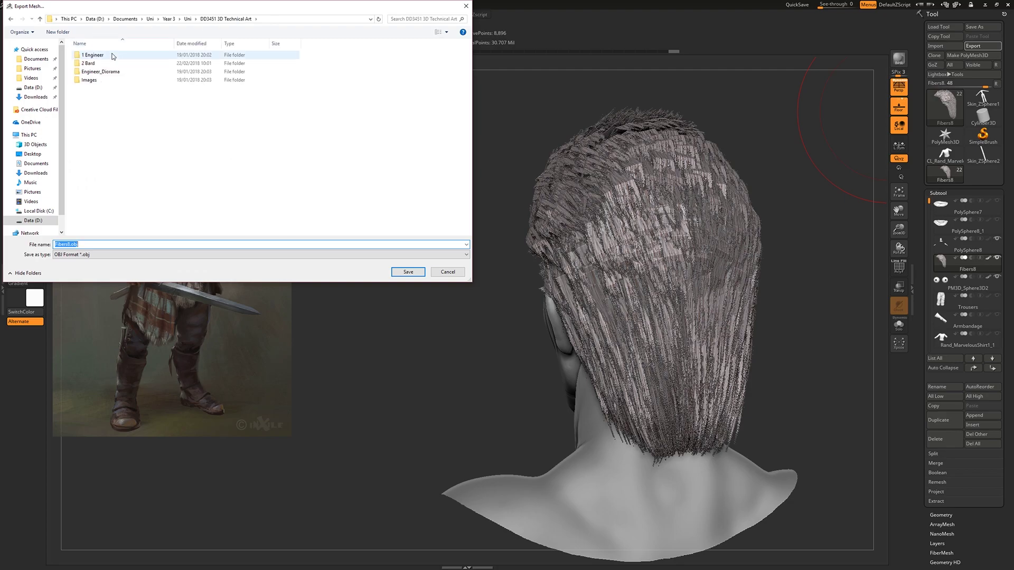
double_click(101, 64)
double_click(99, 64)
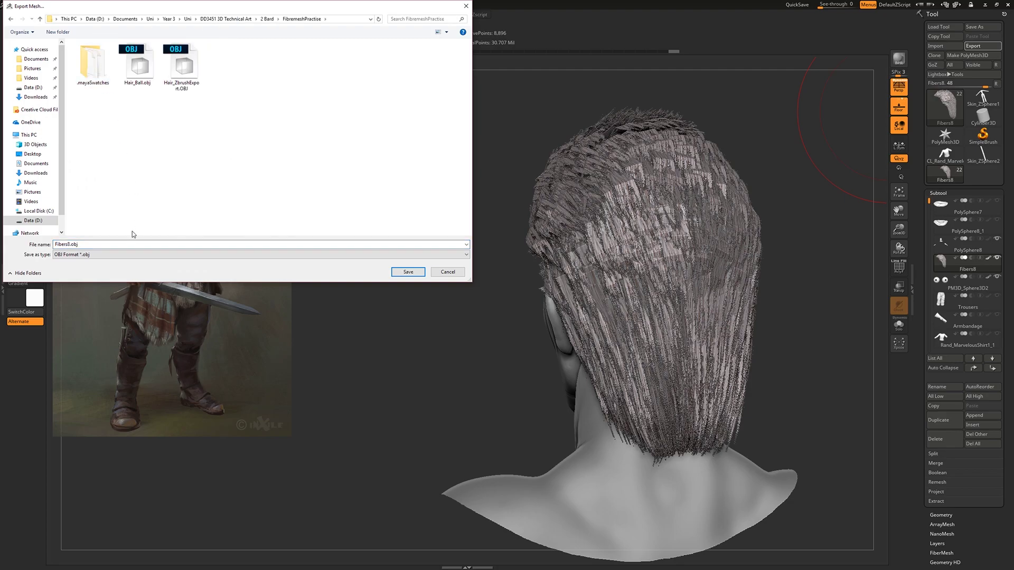
Create a folder named 2 inside FibremeshPractise and open it as the export location.
click(57, 31)
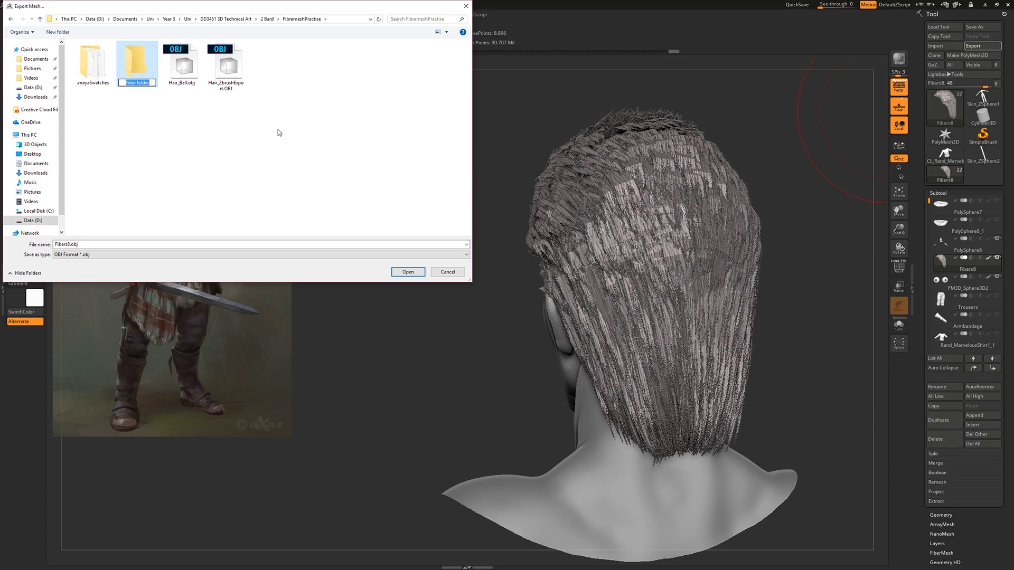
text(2)
key(Return)
key(Return)
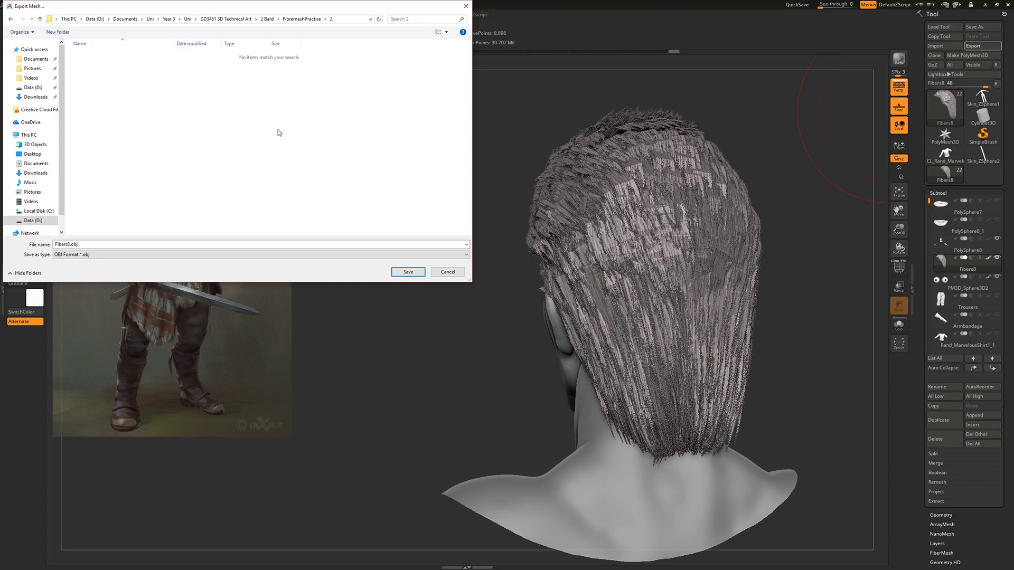
Name the exported hair mesh FibreHair and save it in OBJ format.
click(97, 254)
click(96, 244)
click(97, 245)
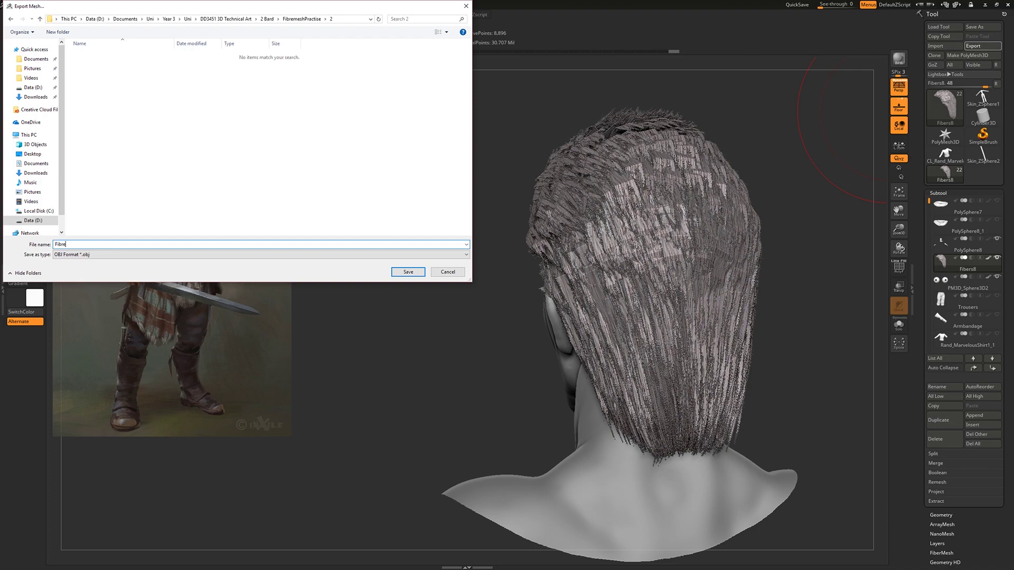
text(FibreHair)
key(Return)
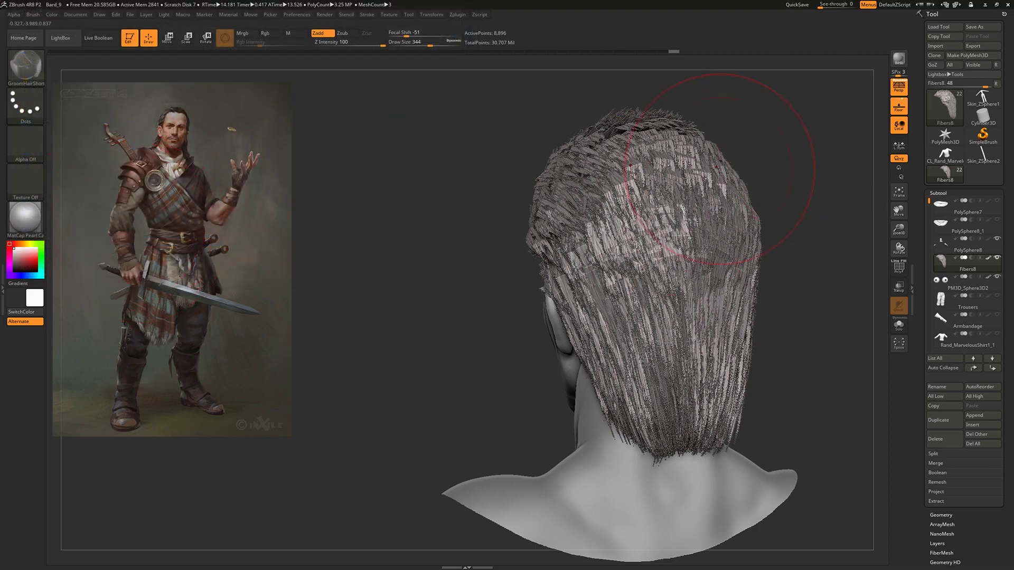
Switch to Maya and import FibreHair.OBJ from folder 2 into the empty scene.
click(986, 5)
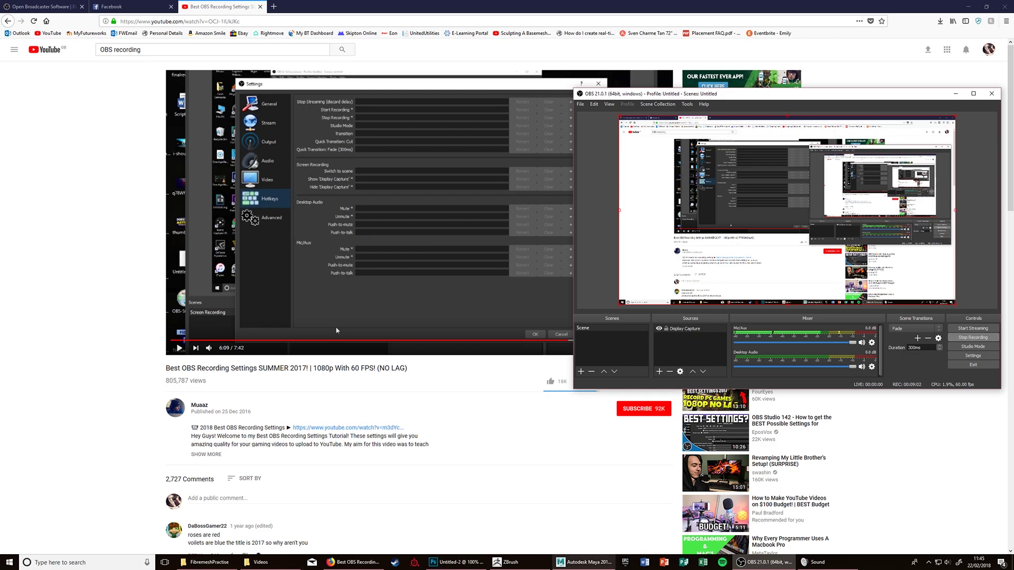
click(584, 562)
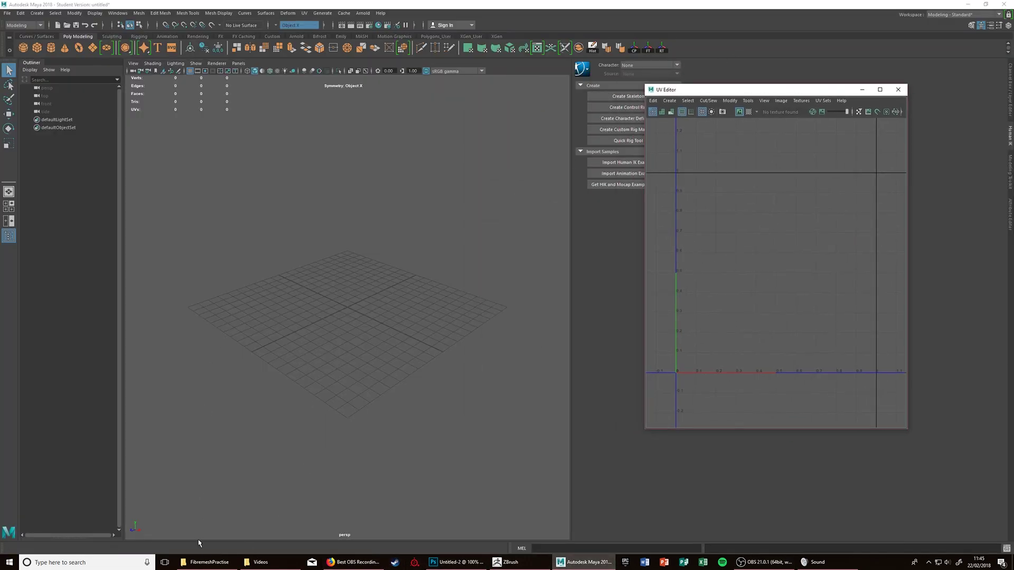
click(205, 563)
double_click(674, 145)
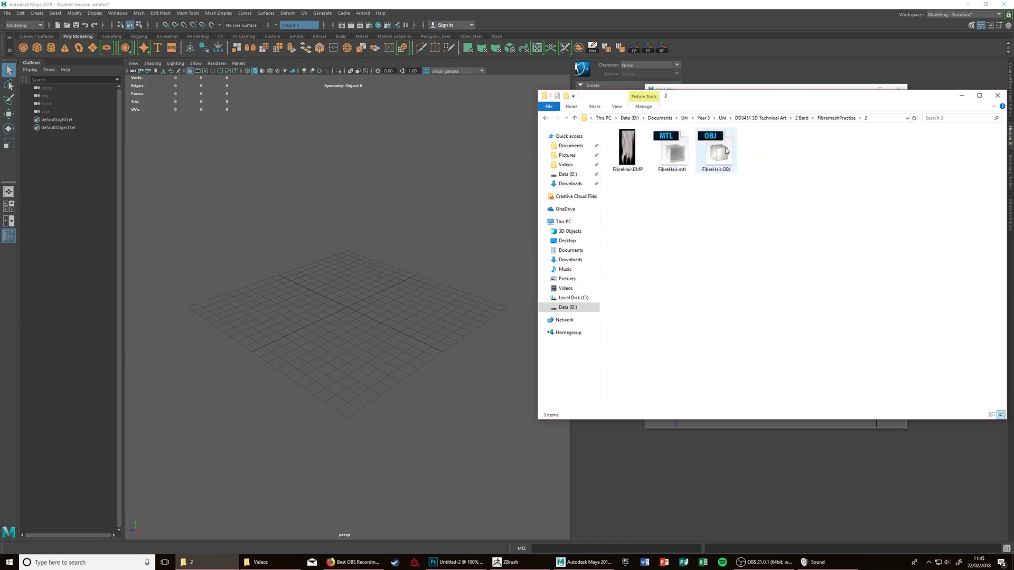
drag(723, 151, 335, 305)
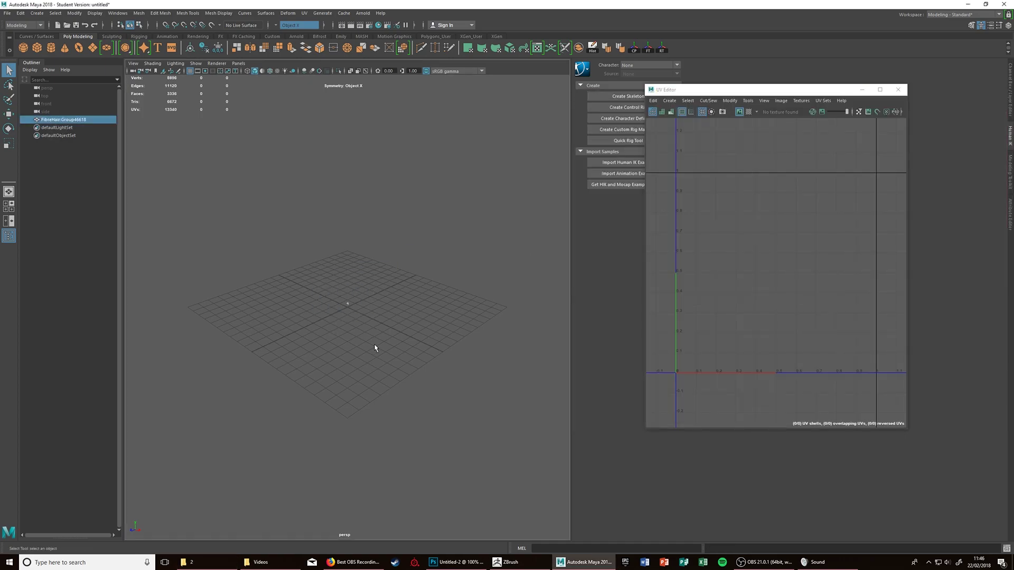
Examine the imported hair strips from several sides and their UV layout over the FibreHair texture.
scroll(680, 270, up, 6)
scroll(798, 256, down, 5)
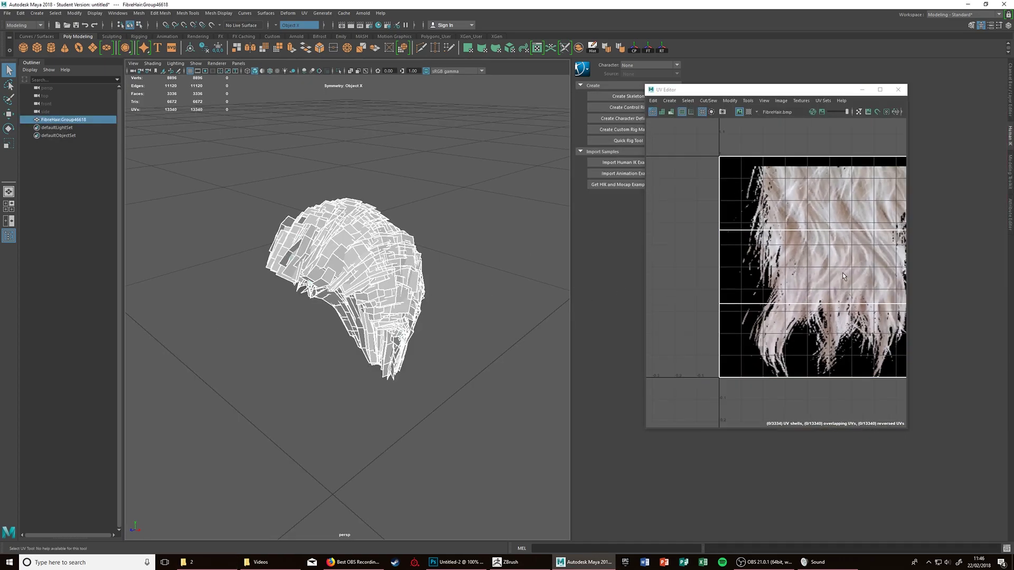
alt+middle_drag(842, 274, 802, 269)
alt+drag(418, 264, 460, 231)
click(494, 253)
scroll(495, 252, up, 8)
scroll(502, 247, down, 5)
click(394, 211)
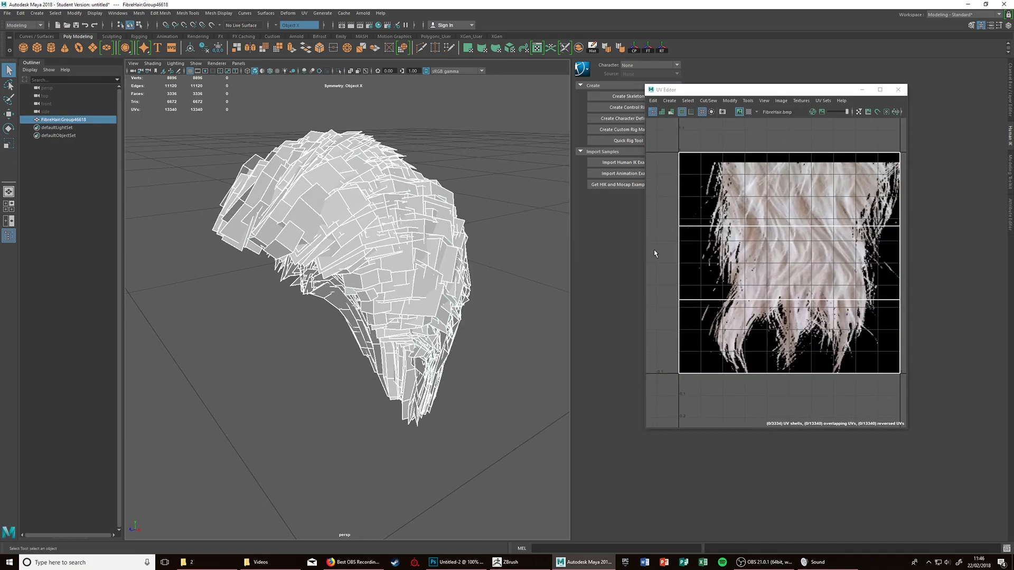
scroll(491, 211, up, 6)
scroll(494, 208, down, 7)
alt+drag(498, 204, 450, 206)
scroll(369, 190, down, 1)
scroll(444, 235, up, 5)
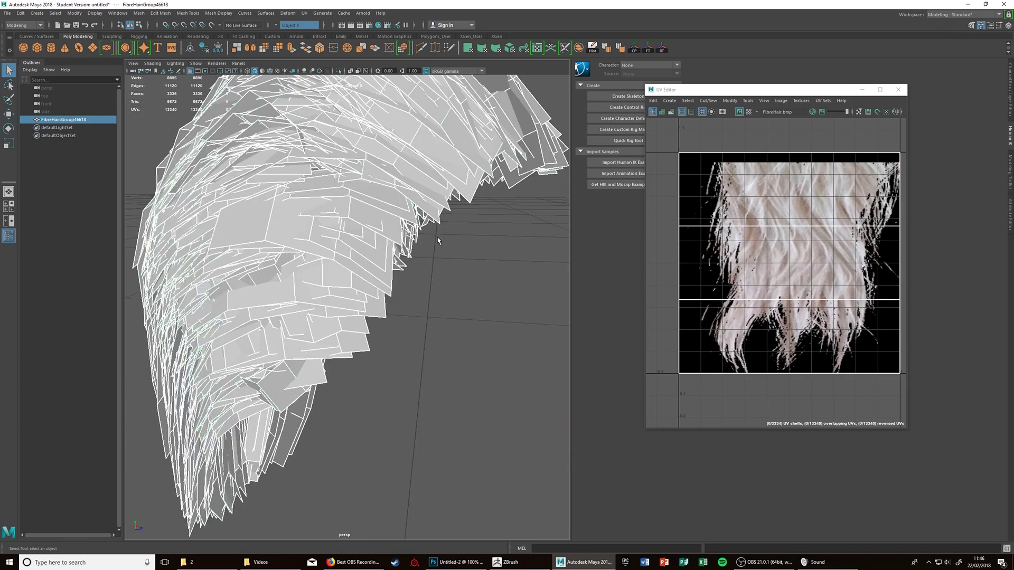
Try to scale down all the hair strips' UVs and move them over the upper-left part of the FibreHair texture.
scroll(768, 238, down, 3)
alt+middle_drag(769, 239, 743, 263)
scroll(750, 259, up, 3)
right_drag(776, 235, 792, 237)
scroll(392, 187, down, 3)
alt+drag(412, 207, 251, 231)
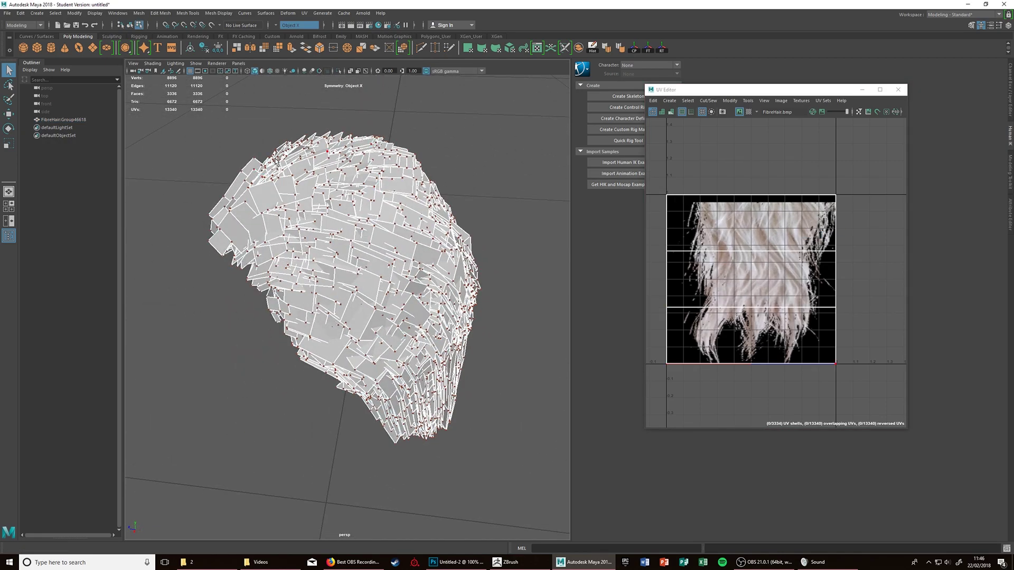
alt+drag(315, 182, 324, 240)
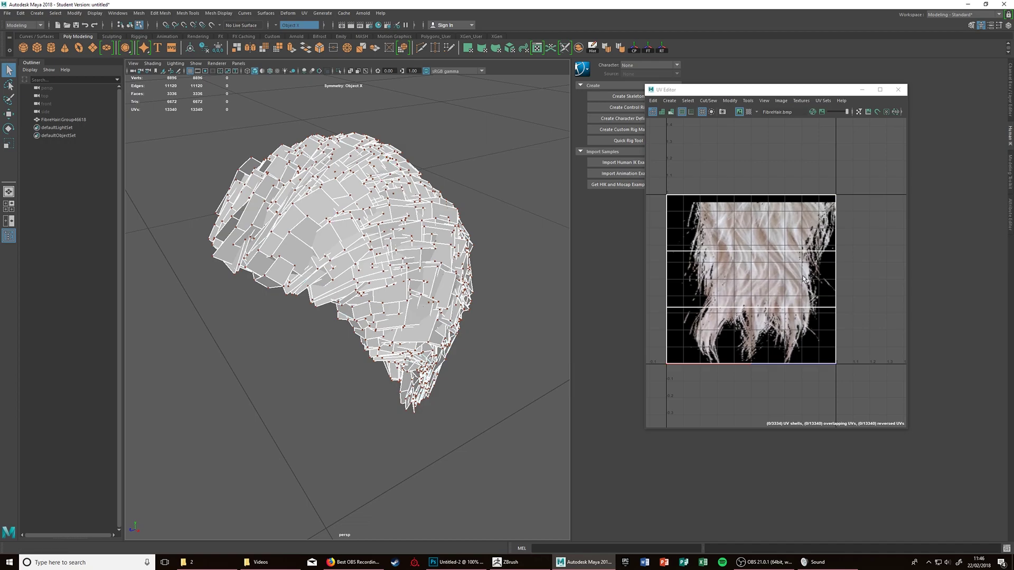
click(887, 169)
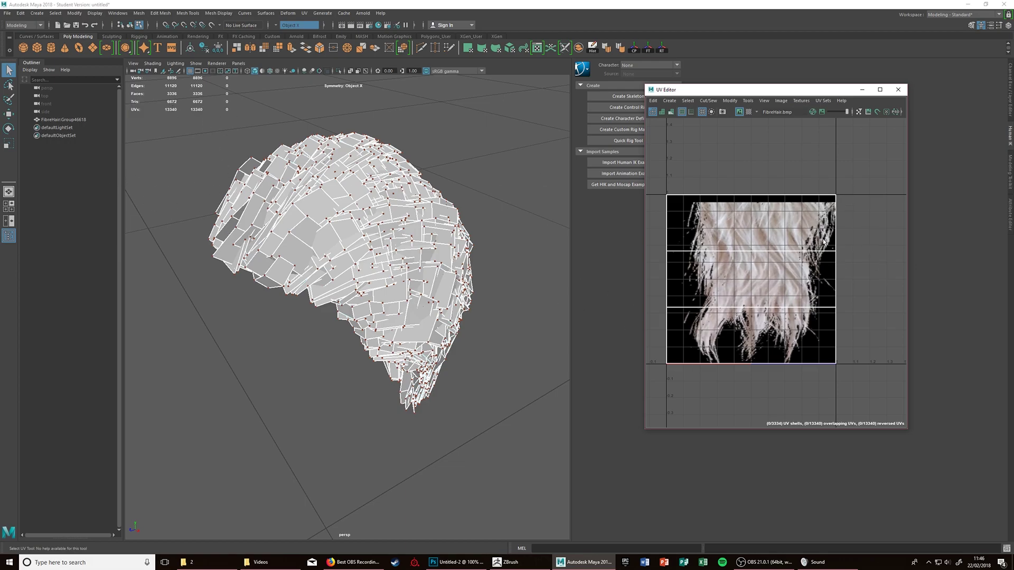
key(r)
drag(796, 278, 696, 250)
key(w)
key(r)
key(w)
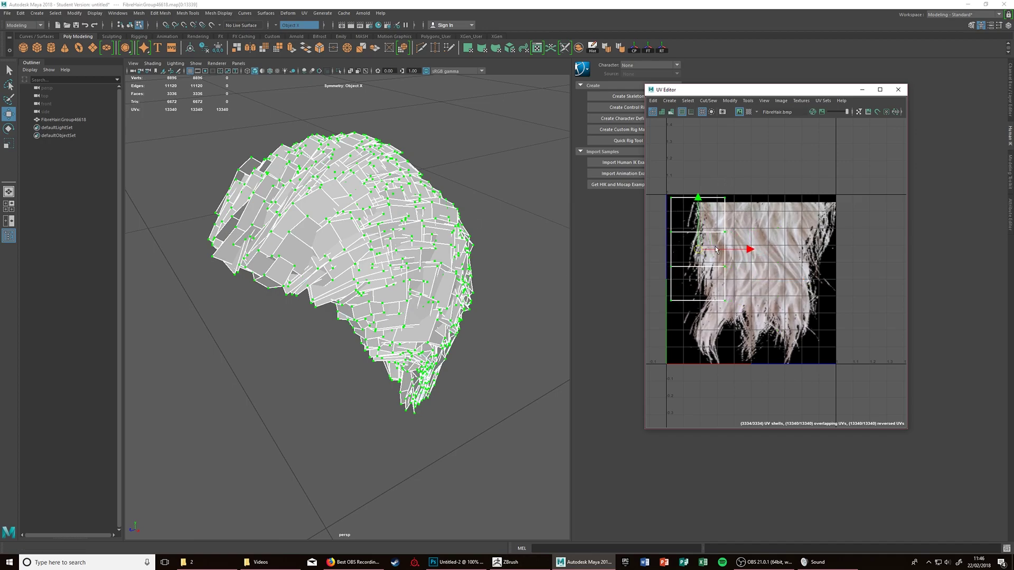
Display the hair mesh in the viewport with its texture maps.
scroll(452, 214, up, 4)
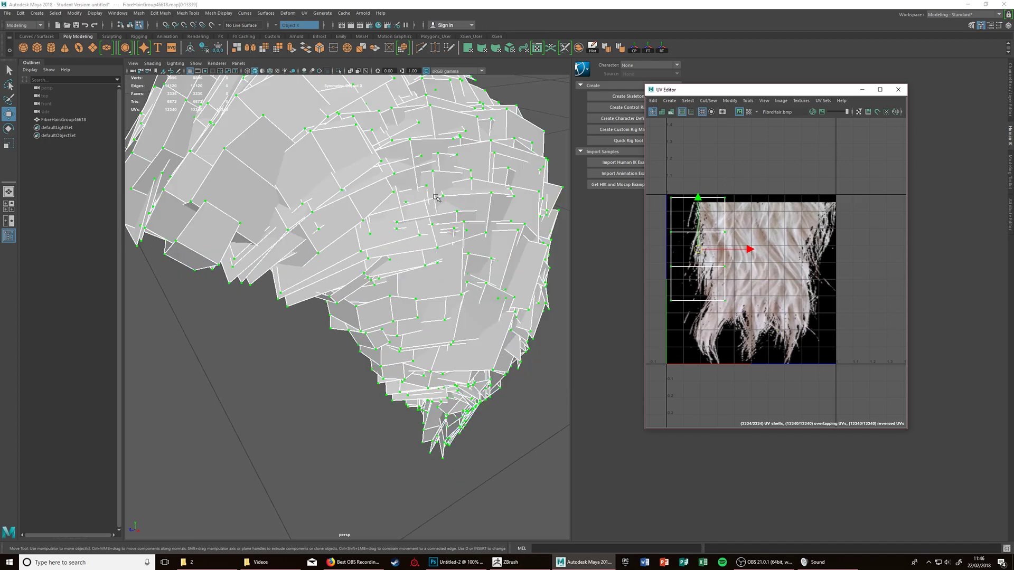
click(556, 139)
key(6)
scroll(370, 243, down, 4)
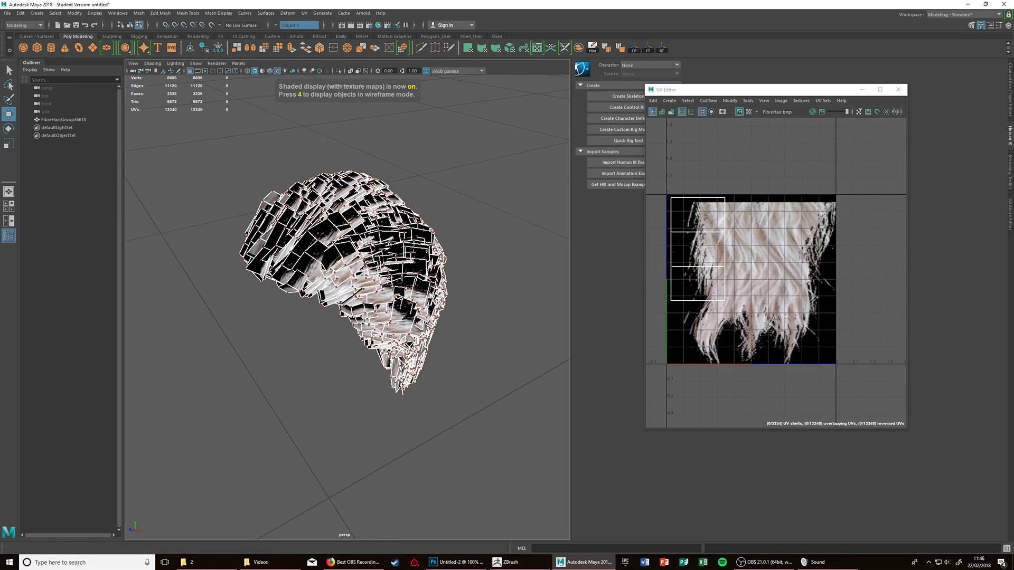
Undo the UV scaling and moving, and return the hair mesh to object mode with nothing selected.
key(ctrl+z)
key(ctrl+z)
key(ctrl+z)
click(492, 231)
scroll(424, 253, up, 5)
scroll(423, 254, down, 5)
alt+drag(423, 254, 443, 153)
scroll(401, 182, up, 5)
right_drag(401, 181, 455, 156)
click(551, 97)
scroll(499, 174, down, 5)
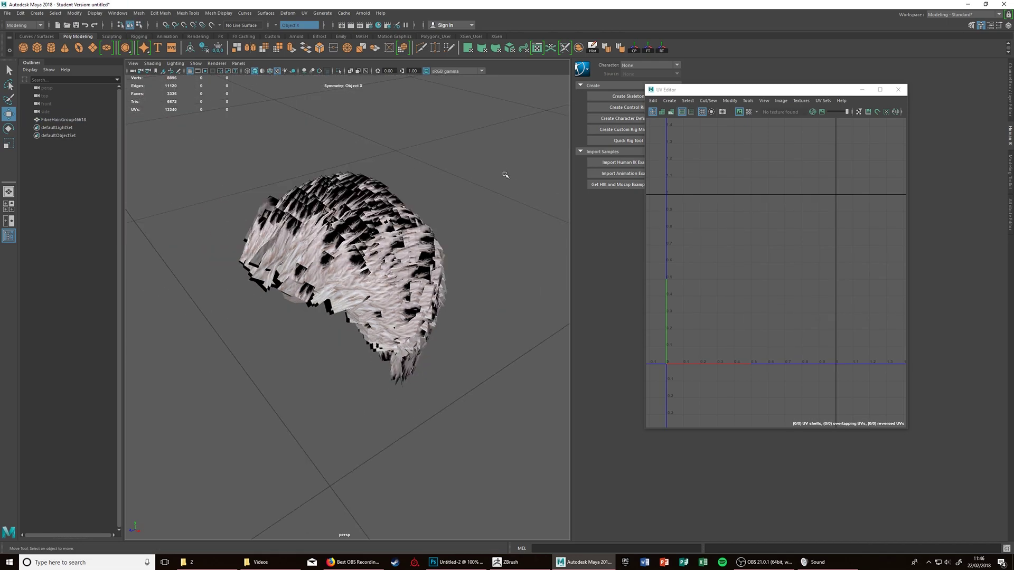
Examine how the texture and its black background fall across the hair strips, both up close and from a distance.
alt+drag(383, 203, 461, 349)
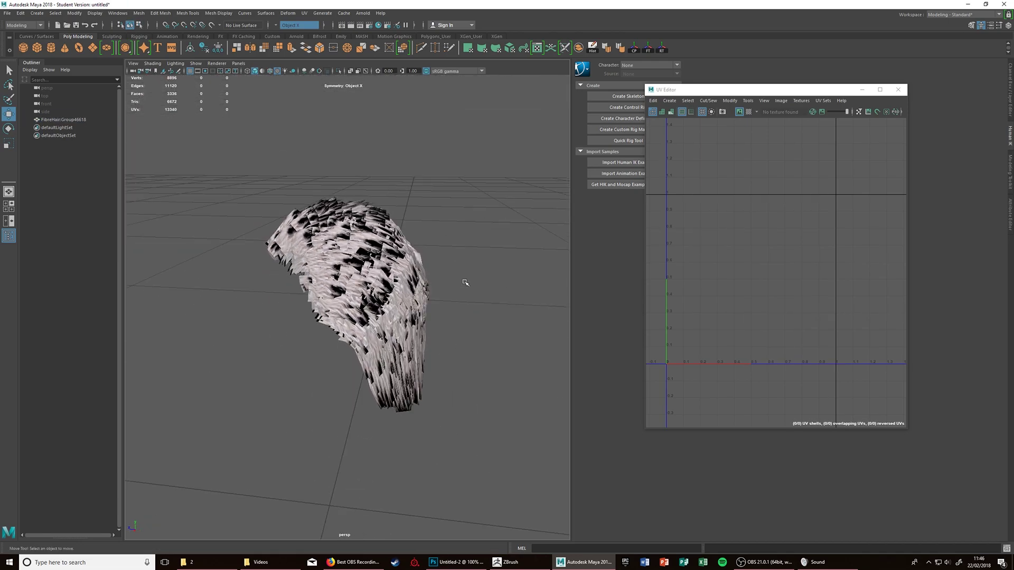
click(412, 314)
key(f)
click(549, 126)
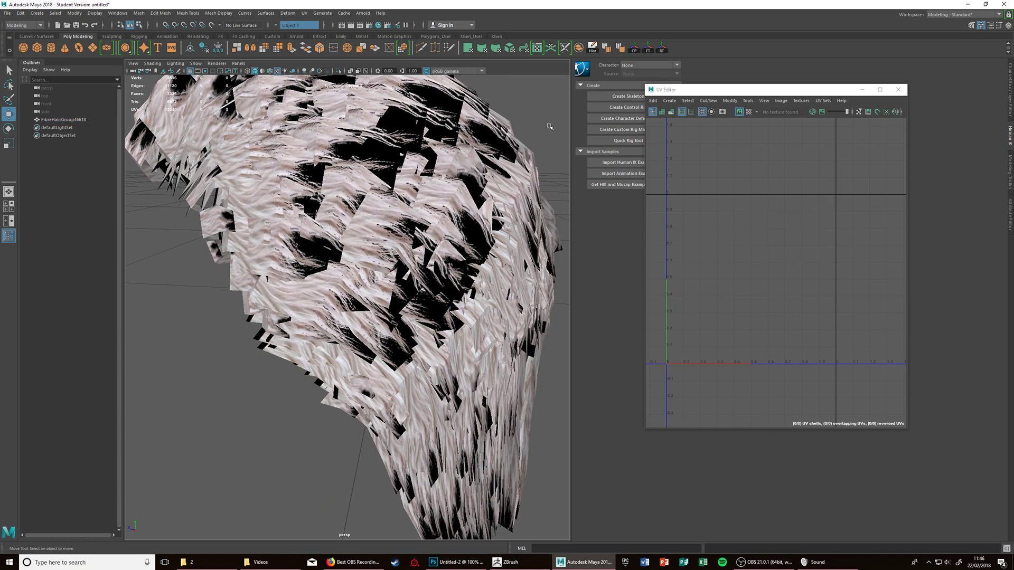
scroll(431, 184, down, 6)
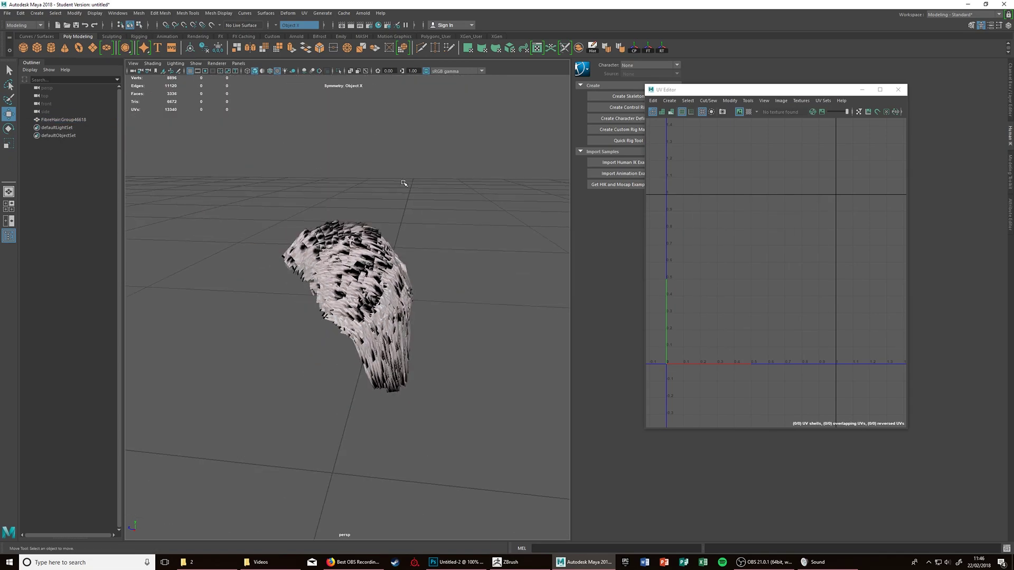
alt+drag(398, 183, 361, 269)
alt+right_drag(362, 270, 573, 92)
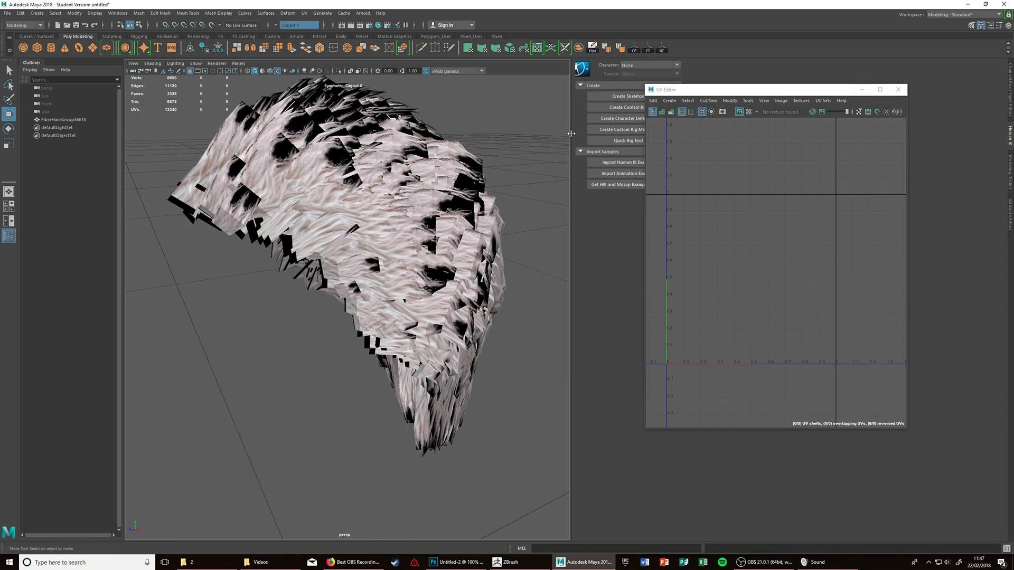
Widen the viewport and minimise the UV Editor to inspect the textured hair from behind and in front.
drag(571, 133, 827, 133)
click(861, 89)
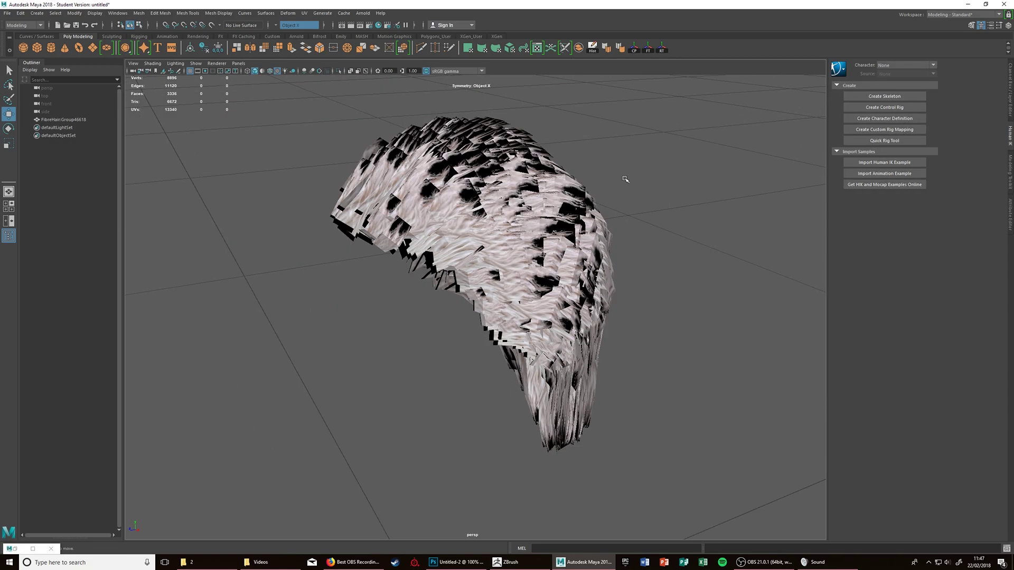
alt+drag(625, 179, 417, 270)
click(417, 270)
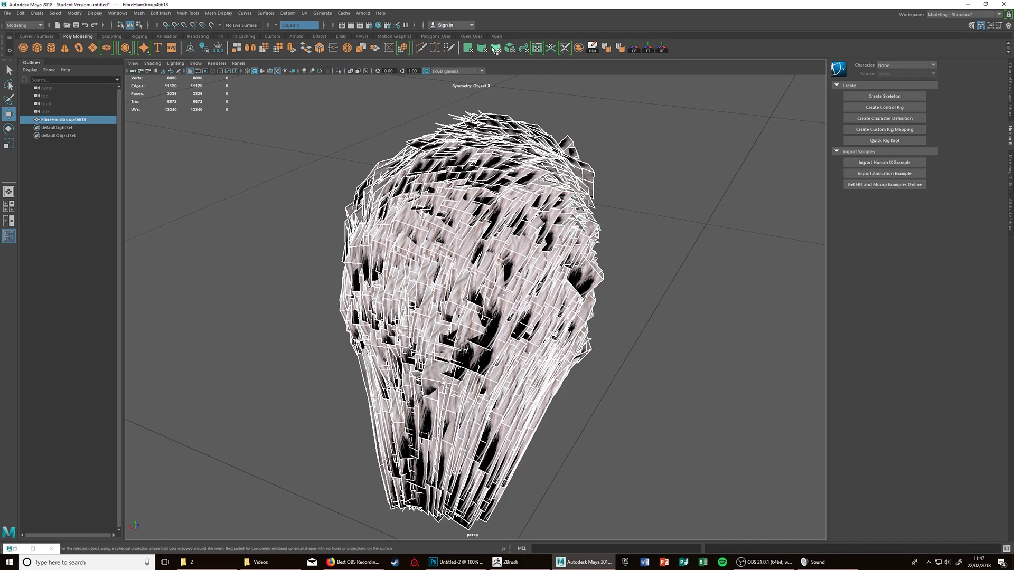
click(652, 154)
alt+drag(651, 154, 485, 194)
alt+drag(630, 181, 553, 183)
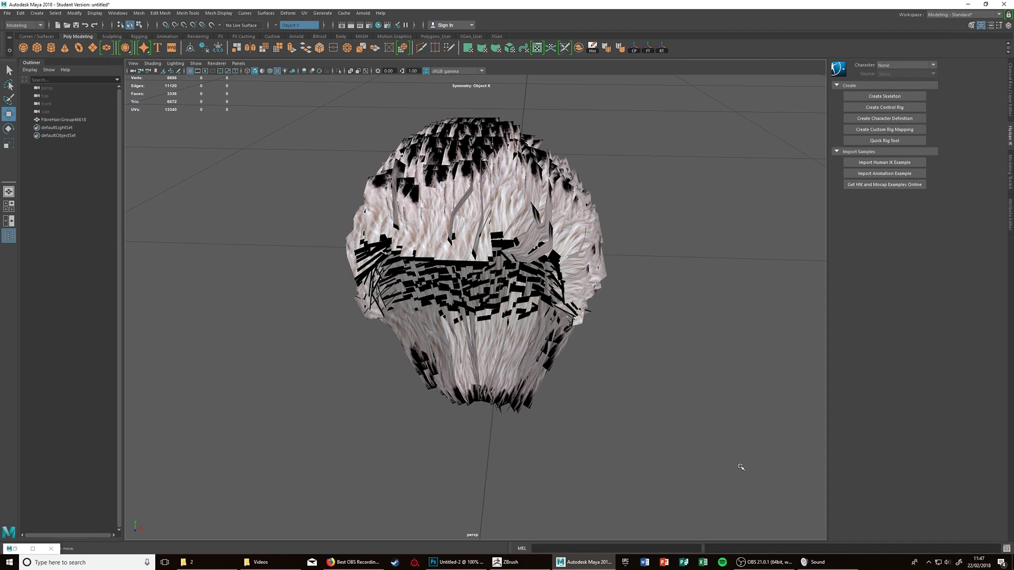